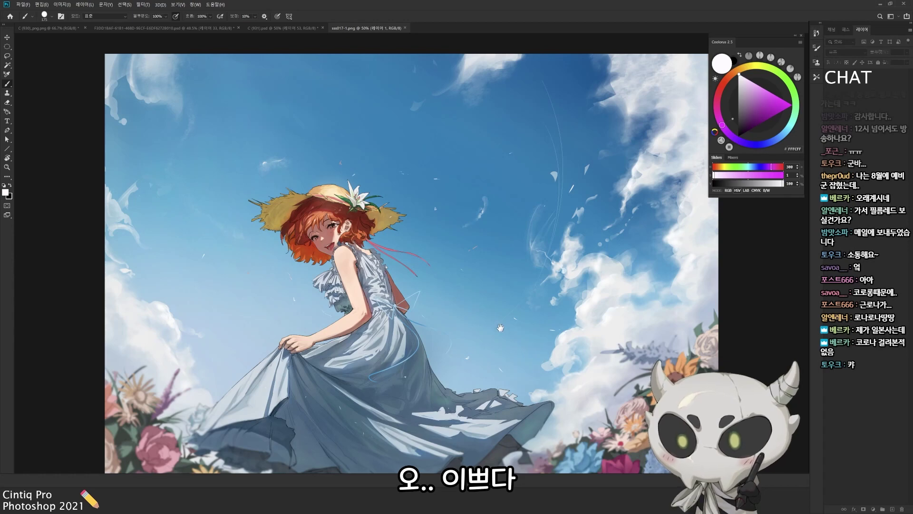
# - Open a small 25% reference window of the illustration beside the main canvas and add an empty layer
pyautogui.hotkey('ctrl', '-')
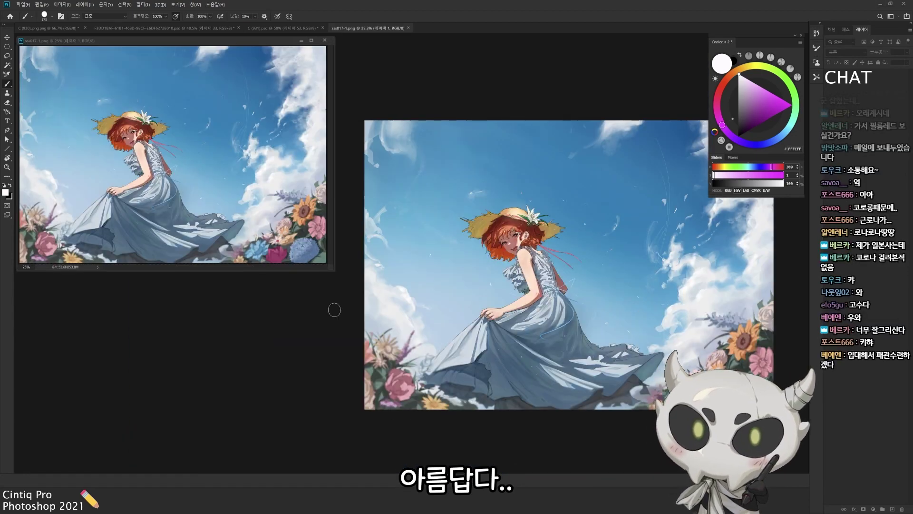
pyautogui.hotkey('ctrl', 'shift', 'alt', 'n')
pyautogui.moveTo(557, 151); pyautogui.dragTo(517, 151)
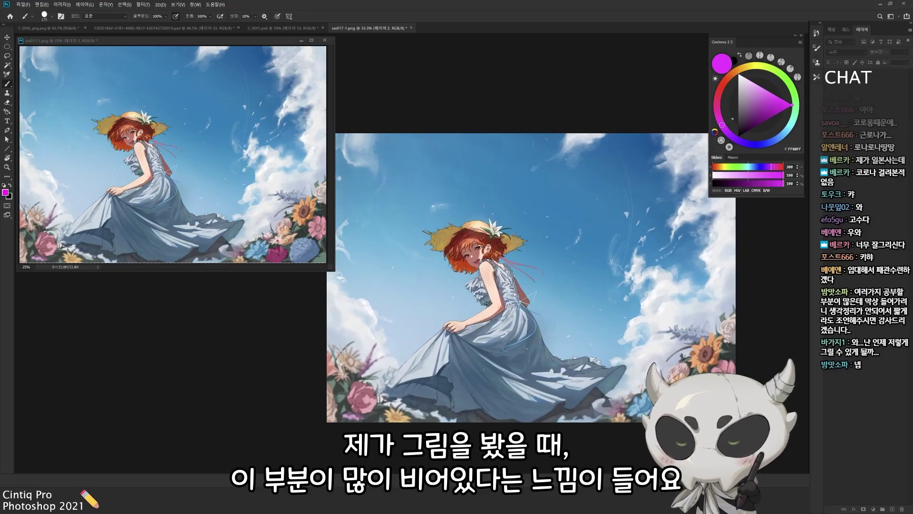
pyautogui.moveTo(573, 364)
pyautogui.mouseDown()
pyautogui.moveTo(380, 264)
pyautogui.moveTo(613, 295)
pyautogui.mouseUp()
pyautogui.hotkey('ctrl', 'z')
pyautogui.moveTo(551, 374); pyautogui.dragTo(433, 180)
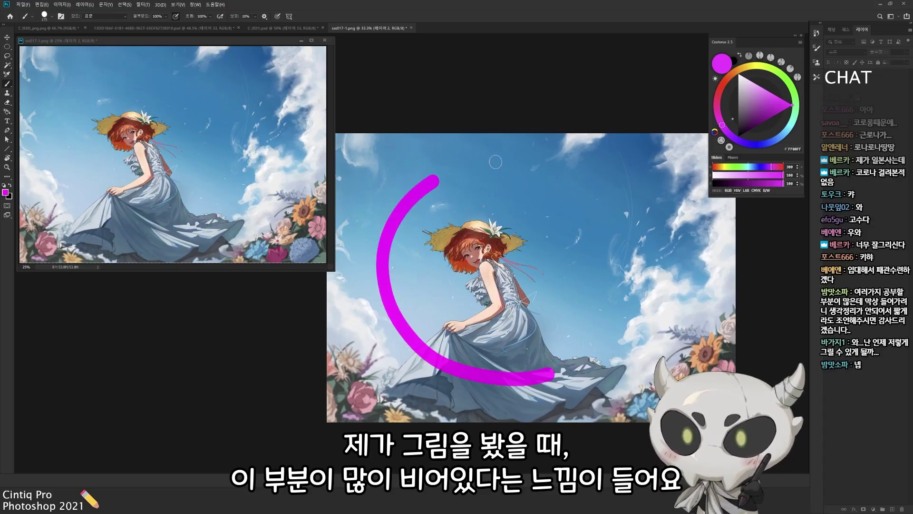
pyautogui.hotkey('ctrl', 'z')
pyautogui.moveTo(496, 162); pyautogui.dragTo(529, 172)
pyautogui.moveTo(395, 368)
pyautogui.mouseDown()
pyautogui.moveTo(389, 183)
pyautogui.moveTo(728, 278)
pyautogui.moveTo(676, 311)
pyautogui.mouseUp()
pyautogui.moveTo(585, 271); pyautogui.dragTo(714, 214)
pyautogui.hotkey('ctrl', 'z')
pyautogui.hotkey('ctrl', 'z')
pyautogui.hotkey('ctrl', 'z')
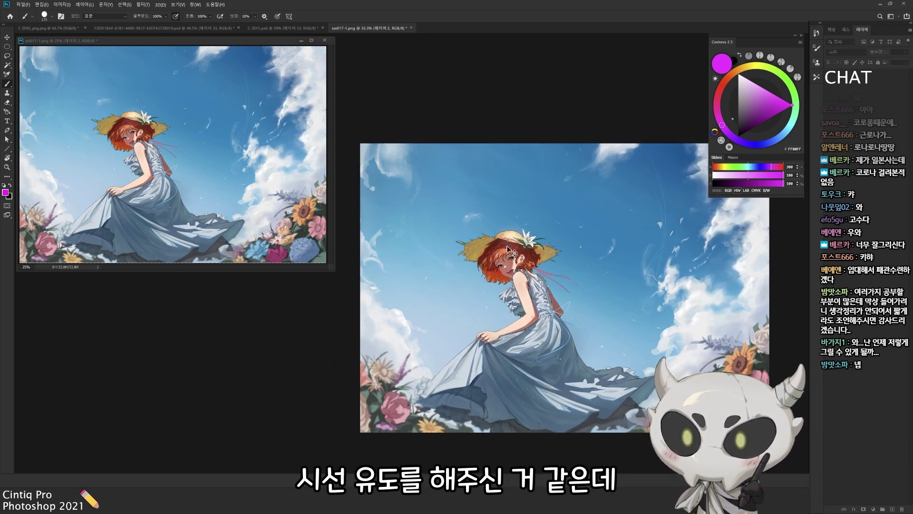
pyautogui.moveTo(571, 259); pyautogui.dragTo(609, 252)
pyautogui.hotkey('ctrl', 'z')
pyautogui.moveTo(659, 283)
pyautogui.mouseDown()
pyautogui.moveTo(570, 268)
pyautogui.moveTo(532, 317)
pyautogui.moveTo(463, 332)
pyautogui.moveTo(490, 224)
pyautogui.mouseUp()
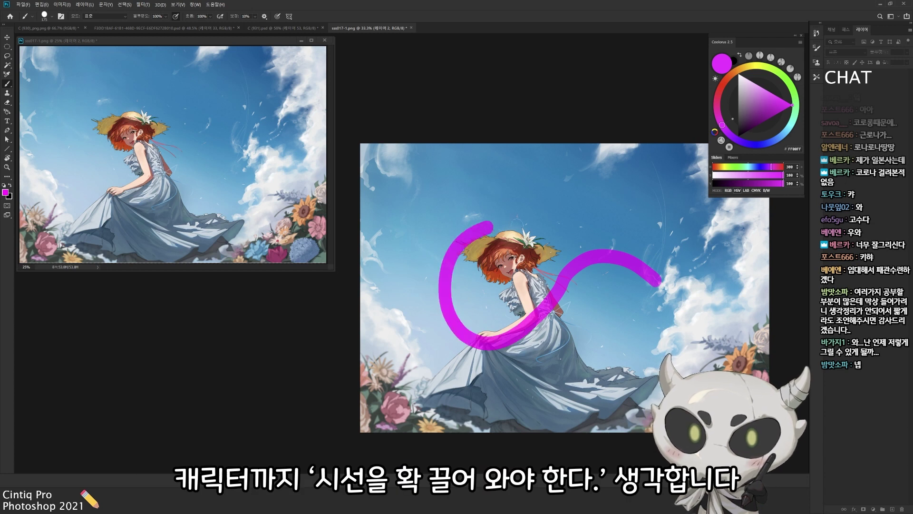
pyautogui.hotkey('ctrl', 'z')
pyautogui.moveTo(547, 347)
pyautogui.mouseDown()
pyautogui.moveTo(571, 204)
pyautogui.moveTo(604, 267)
pyautogui.mouseUp()
pyautogui.hotkey('ctrl', 'z')
pyautogui.moveTo(523, 286); pyautogui.dragTo(475, 309)
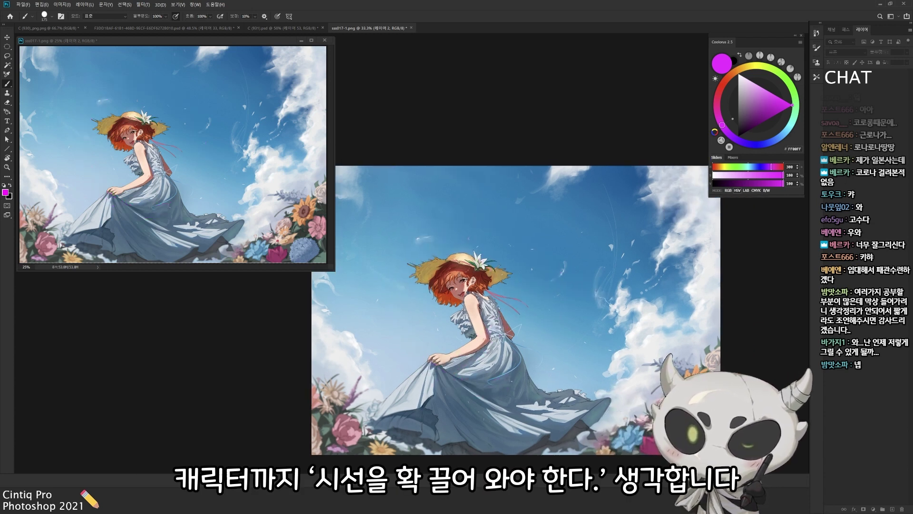
pyautogui.moveTo(452, 176)
pyautogui.mouseDown()
pyautogui.moveTo(509, 304)
pyautogui.moveTo(469, 435)
pyautogui.mouseUp()
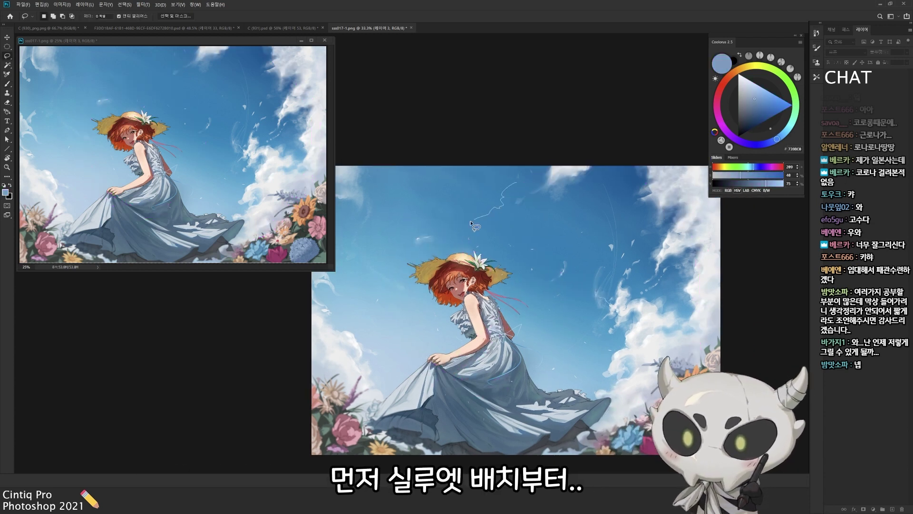
pyautogui.moveTo(471, 224); pyautogui.dragTo(495, 215)
# - Lasso cloud shapes along the top of the sky and fill them with light sky blue
pyautogui.hotkey('alt', 'BackSpace')
pyautogui.moveTo(414, 301); pyautogui.dragTo(446, 278)
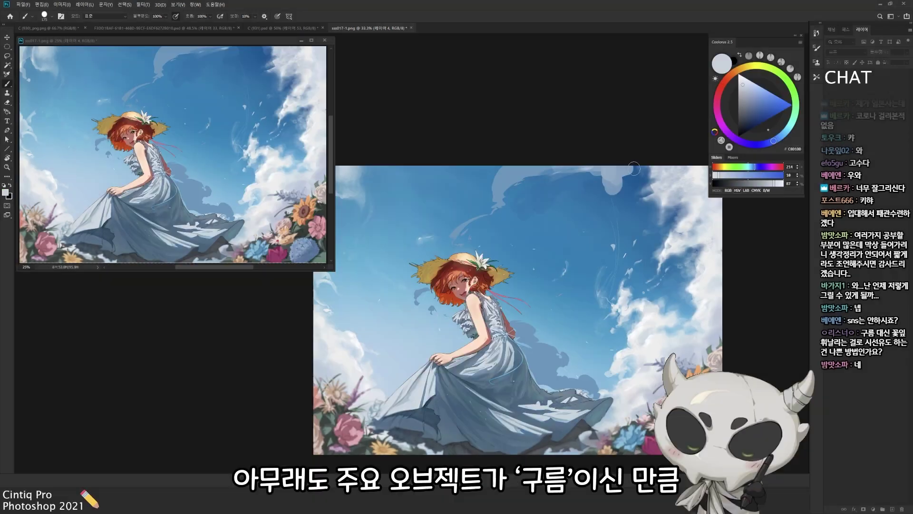
pyautogui.keyDown('alt'); pyautogui.click(602, 178); pyautogui.keyUp('alt')
pyautogui.press('l')
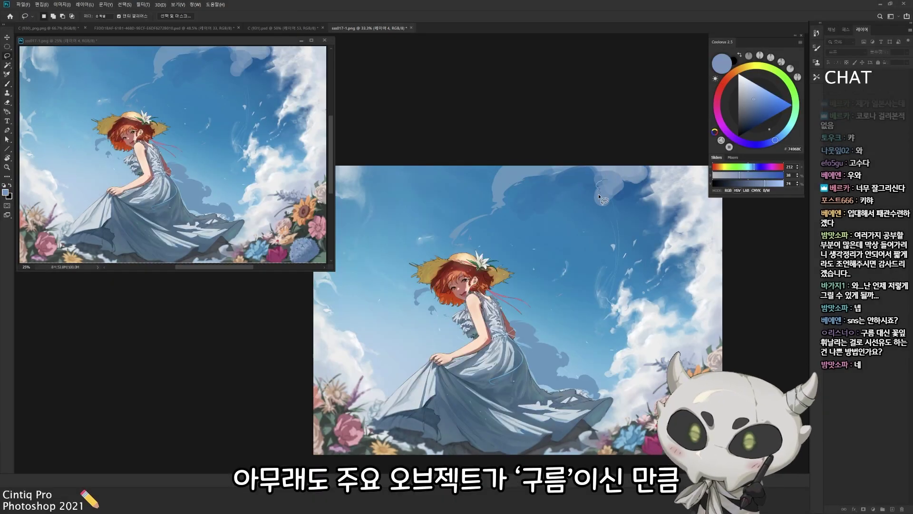
pyautogui.press('b')
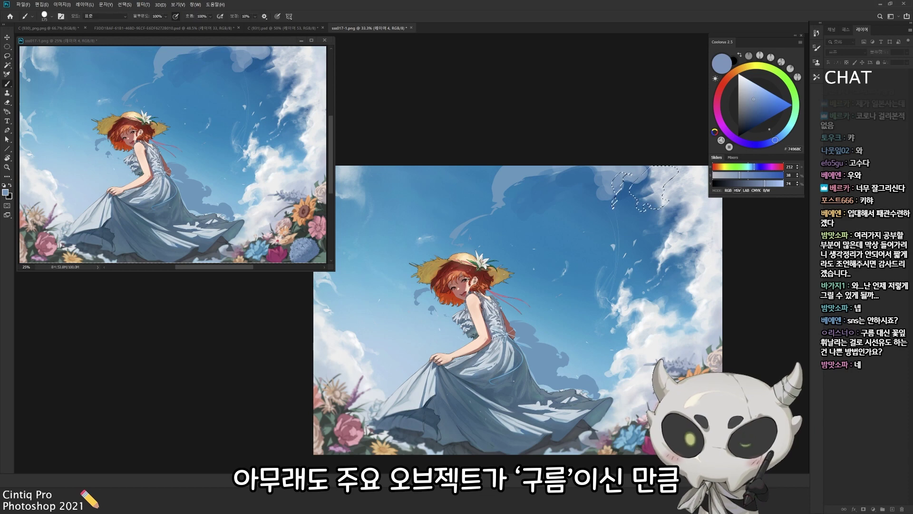
pyautogui.hotkey('ctrl', 'd')
pyautogui.keyDown('alt'); pyautogui.click(647, 190); pyautogui.keyUp('alt')
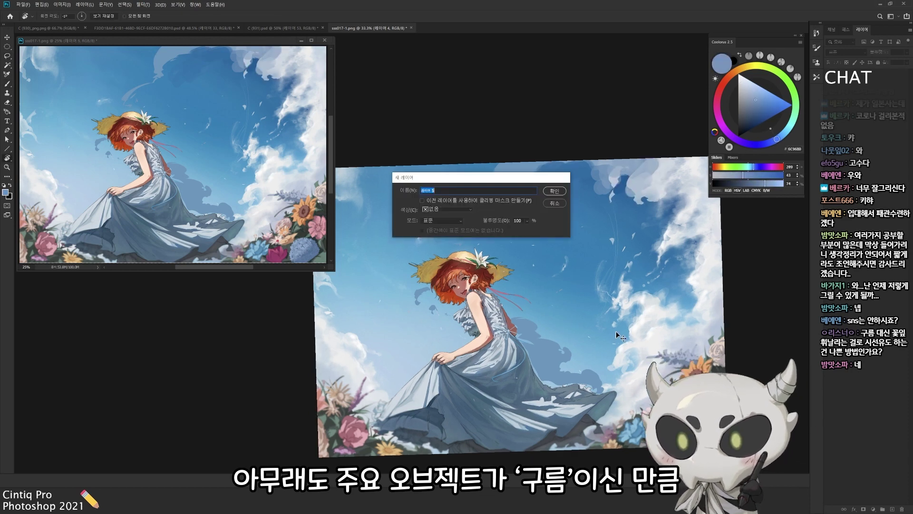
# - Rotate the view about 16° and brush brighter near-white cloud strokes around the clouds
pyautogui.moveTo(484, 203); pyautogui.dragTo(583, 330)
pyautogui.keyDown('alt'); pyautogui.click(583, 330); pyautogui.keyUp('alt')
pyautogui.hotkey('ctrl', 'shift', 'alt', 'n')
pyautogui.moveTo(471, 327); pyautogui.dragTo(482, 309)
pyautogui.moveTo(538, 214); pyautogui.dragTo(573, 195)
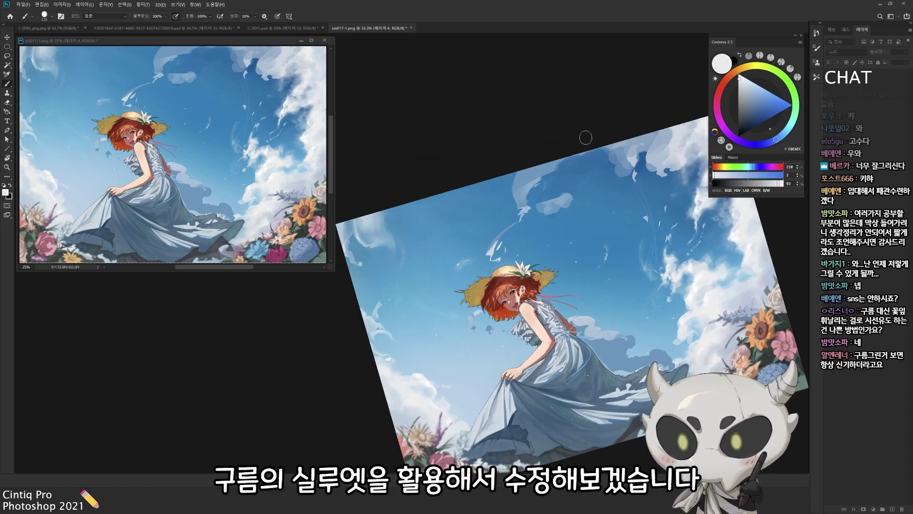
pyautogui.moveTo(514, 192); pyautogui.dragTo(542, 167)
pyautogui.moveTo(547, 285)
pyautogui.mouseDown()
pyautogui.moveTo(523, 248)
pyautogui.moveTo(552, 192)
pyautogui.mouseUp()
pyautogui.moveTo(547, 285); pyautogui.dragTo(533, 238)
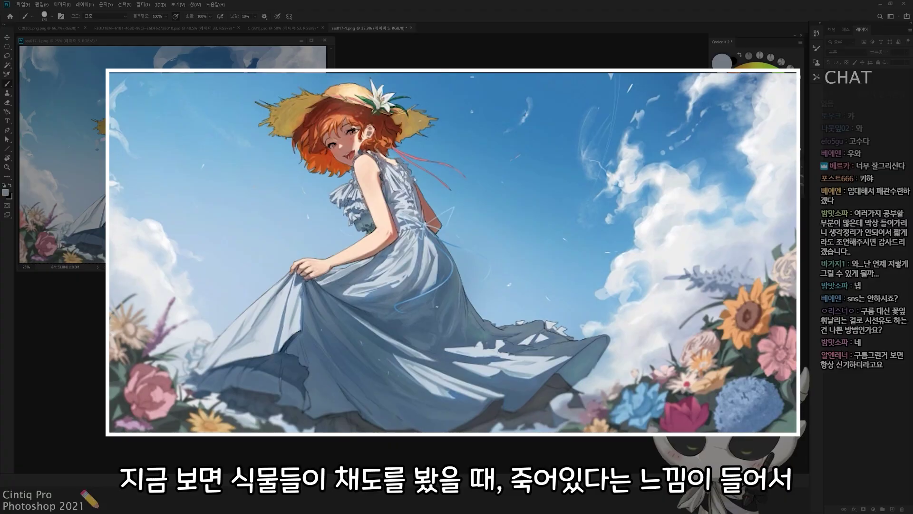
# - Zoom to 50% with the girl's hat and head in view
pyautogui.hotkey('ctrl', '+')
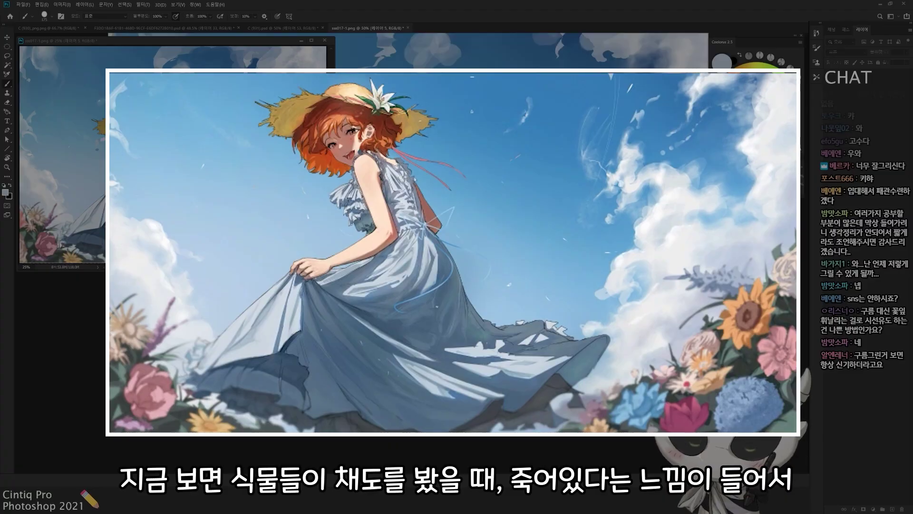
pyautogui.scroll(2, 456, 238)
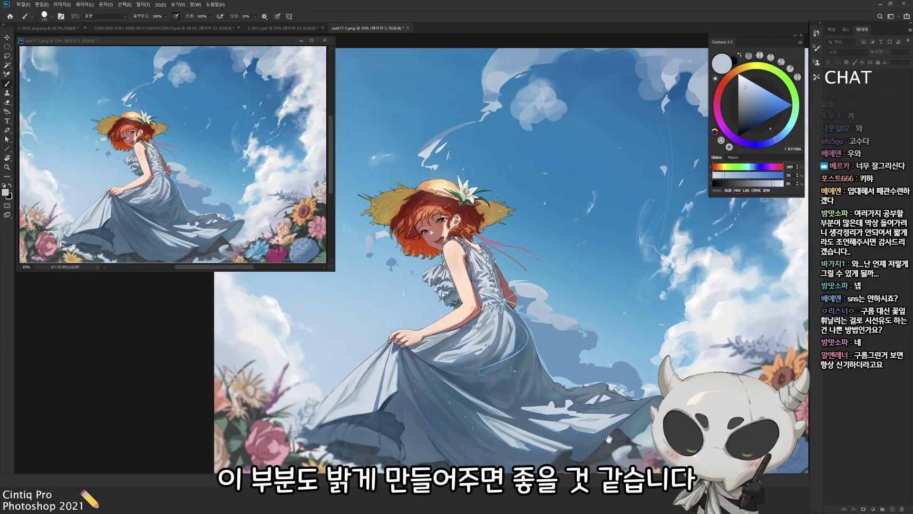
pyautogui.moveTo(451, 265)
pyautogui.mouseDown()
pyautogui.moveTo(487, 327)
pyautogui.moveTo(499, 267)
pyautogui.moveTo(536, 328)
pyautogui.mouseUp()
pyautogui.press('l')
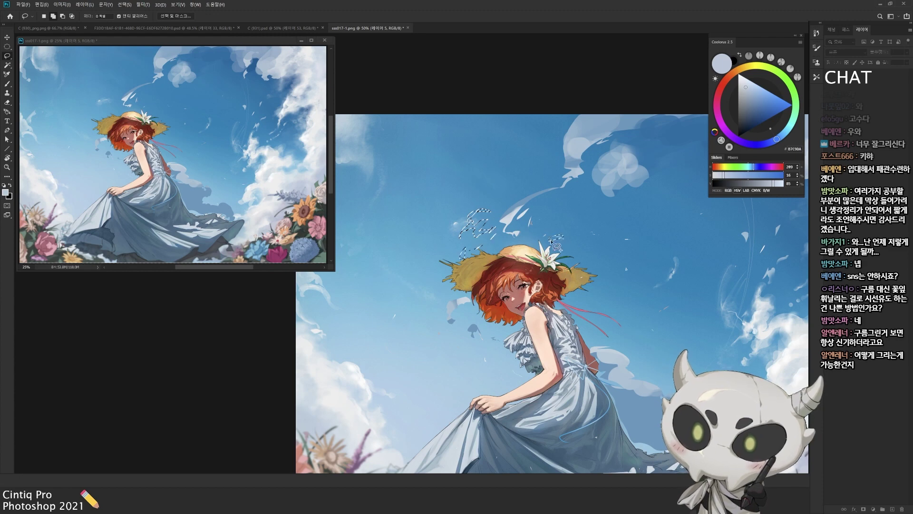
# - Select the sky along the hat top and paint sampled blues into the clouds above it
pyautogui.moveTo(553, 241)
pyautogui.mouseDown()
pyautogui.moveTo(504, 247)
pyautogui.moveTo(469, 224)
pyautogui.mouseUp()
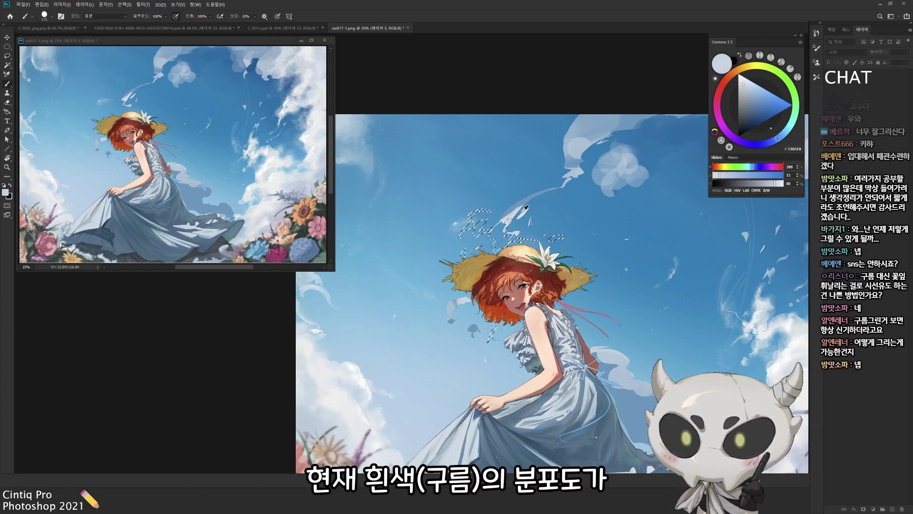
pyautogui.moveTo(488, 357); pyautogui.dragTo(439, 276)
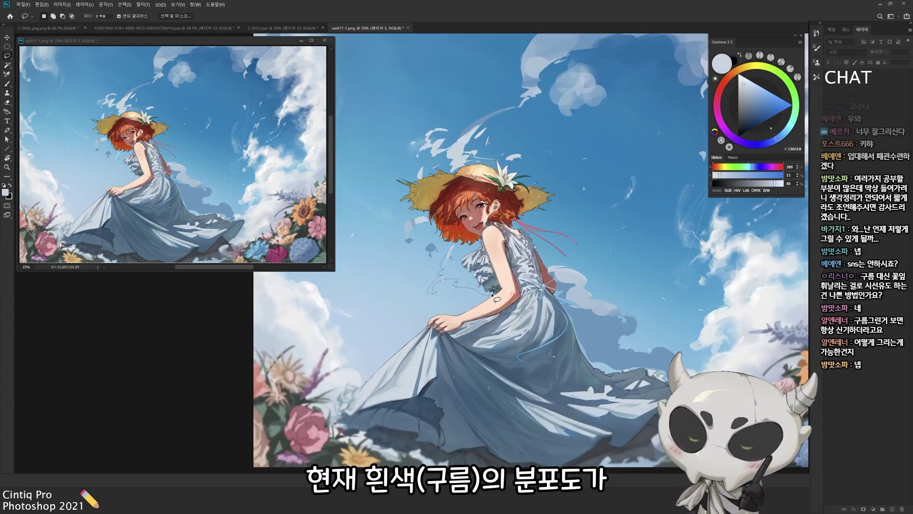
pyautogui.press('w')
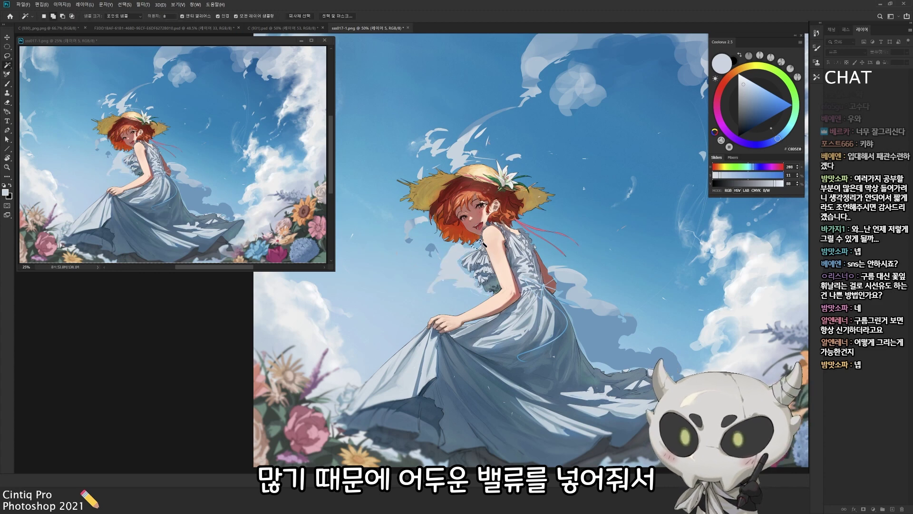
pyautogui.press('b')
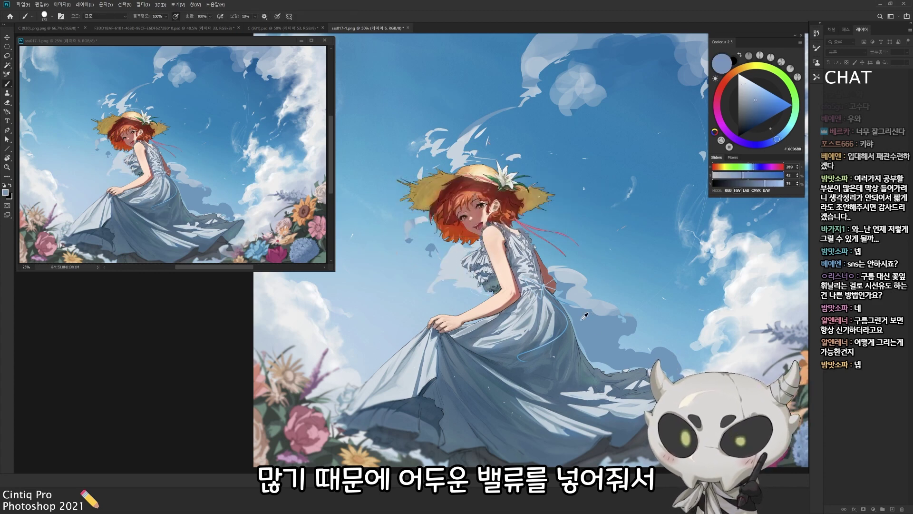
pyautogui.keyDown('alt'); pyautogui.click(468, 270); pyautogui.keyUp('alt')
pyautogui.keyDown('alt'); pyautogui.click(468, 271); pyautogui.keyUp('alt')
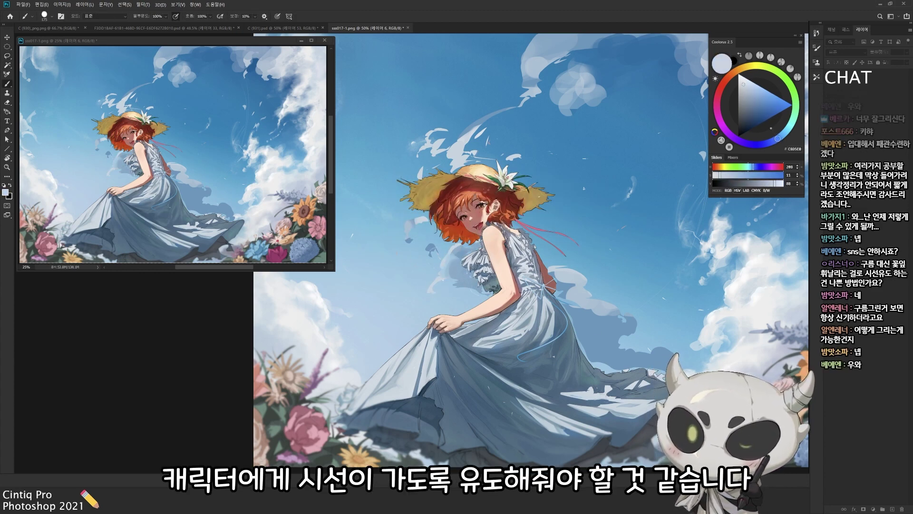
# - Outline another patch of sky beside the figure and scroll across the upper sky
pyautogui.hscroll(1, 524, 247)
pyautogui.press('l')
pyautogui.moveTo(556, 261)
pyautogui.mouseDown()
pyautogui.moveTo(661, 294)
pyautogui.moveTo(655, 263)
pyautogui.moveTo(578, 254)
pyautogui.moveTo(595, 272)
pyautogui.mouseUp()
pyautogui.hscroll(5, 566, 272)
pyautogui.hscroll(2, 596, 270)
pyautogui.scroll(1, 595, 269)
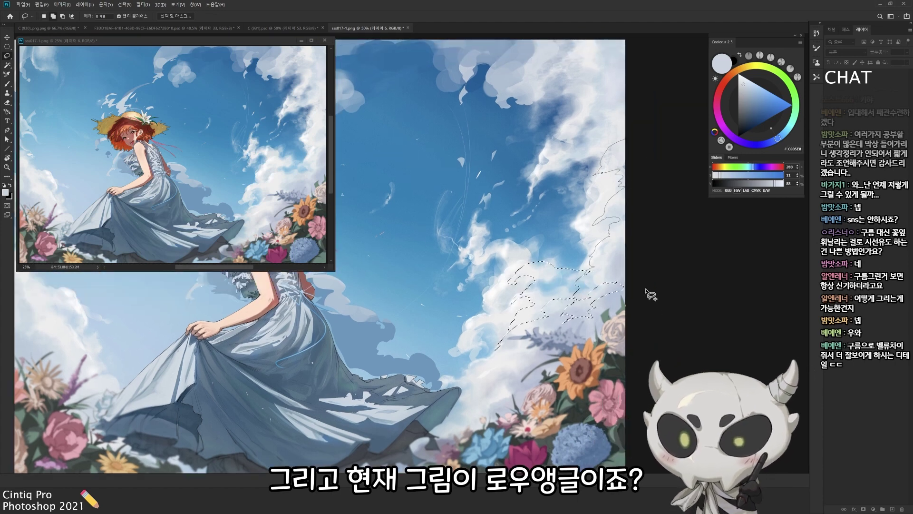
# - On a new layer, shade the right-hand cloud with deeper and pale blues
pyautogui.press('b')
pyautogui.keyDown('alt'); pyautogui.click(546, 206); pyautogui.keyUp('alt')
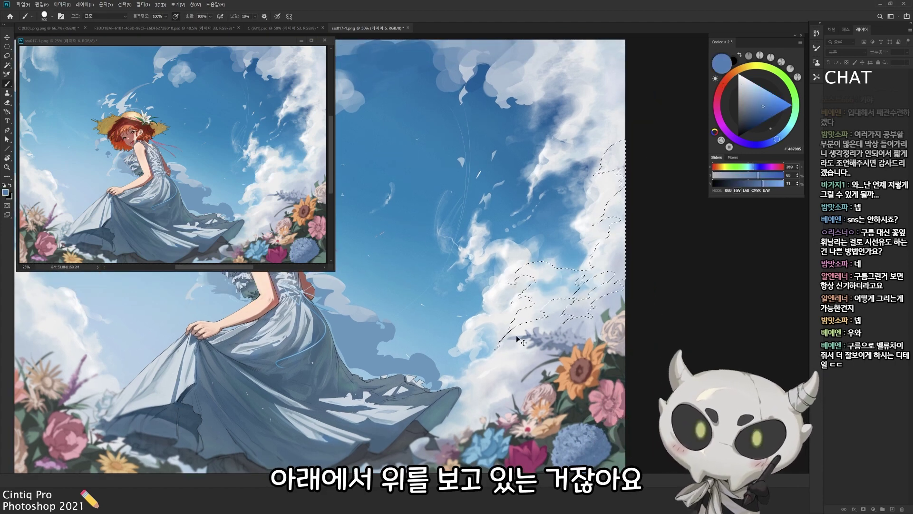
pyautogui.hotkey('ctrl', 'shift', 'alt', 'n')
pyautogui.keyDown('alt'); pyautogui.click(542, 305); pyautogui.keyUp('alt')
pyautogui.moveTo(604, 285); pyautogui.dragTo(594, 231)
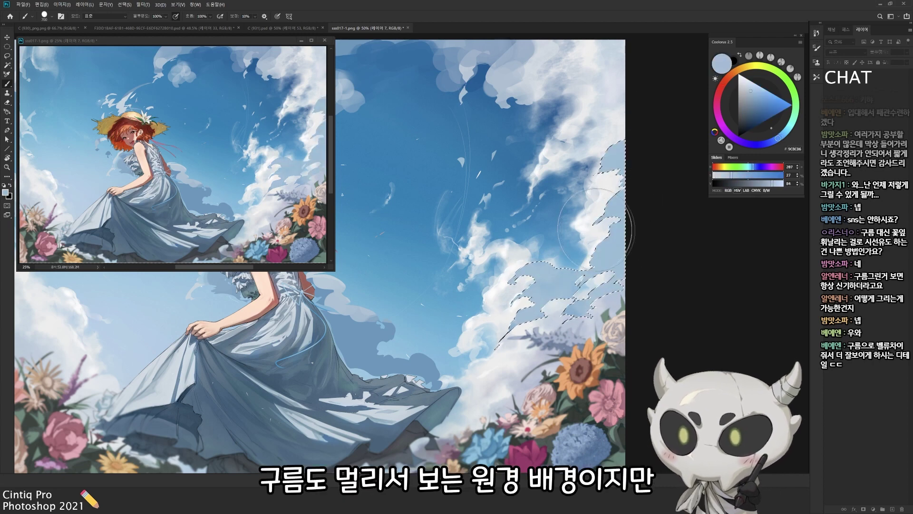
pyautogui.hotkey('ctrl', 'd')
pyautogui.scroll(2, 594, 231)
# - Outline the undersides and edges of the right clouds, tilting the view about 16° as needed
pyautogui.press('l')
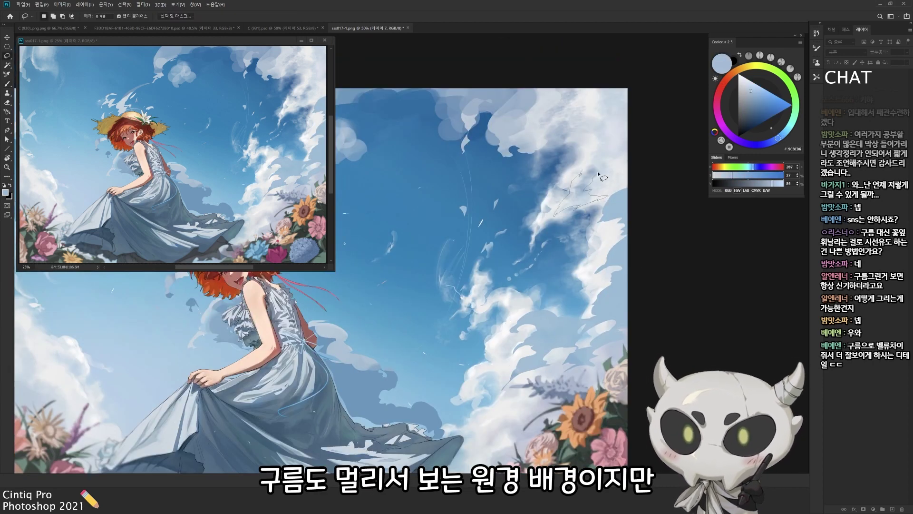
pyautogui.moveTo(519, 172)
pyautogui.mouseDown()
pyautogui.moveTo(548, 135)
pyautogui.moveTo(557, 158)
pyautogui.moveTo(585, 113)
pyautogui.moveTo(546, 123)
pyautogui.moveTo(534, 148)
pyautogui.moveTo(596, 180)
pyautogui.moveTo(579, 180)
pyautogui.moveTo(546, 132)
pyautogui.moveTo(534, 202)
pyautogui.mouseUp()
pyautogui.press('r')
pyautogui.press('l')
pyautogui.moveTo(405, 314); pyautogui.dragTo(440, 307)
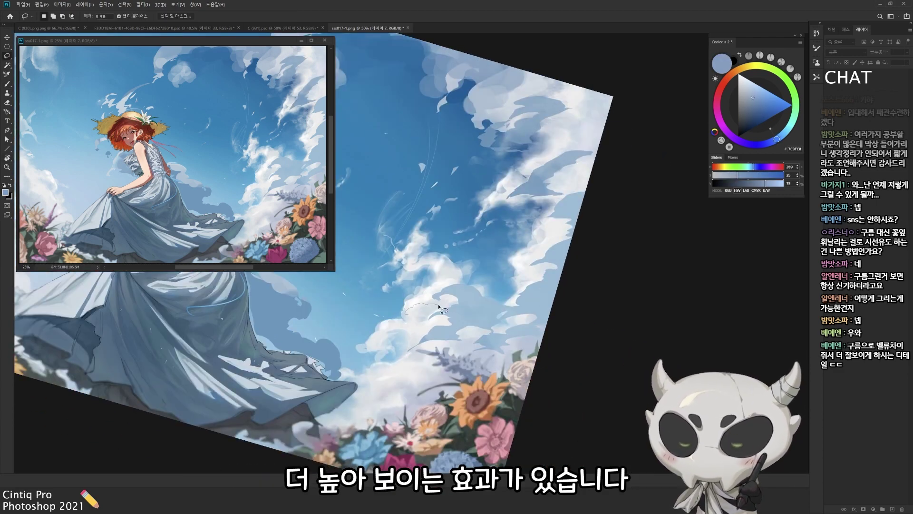
pyautogui.press('r')
pyautogui.press('Escape')
pyautogui.press('l')
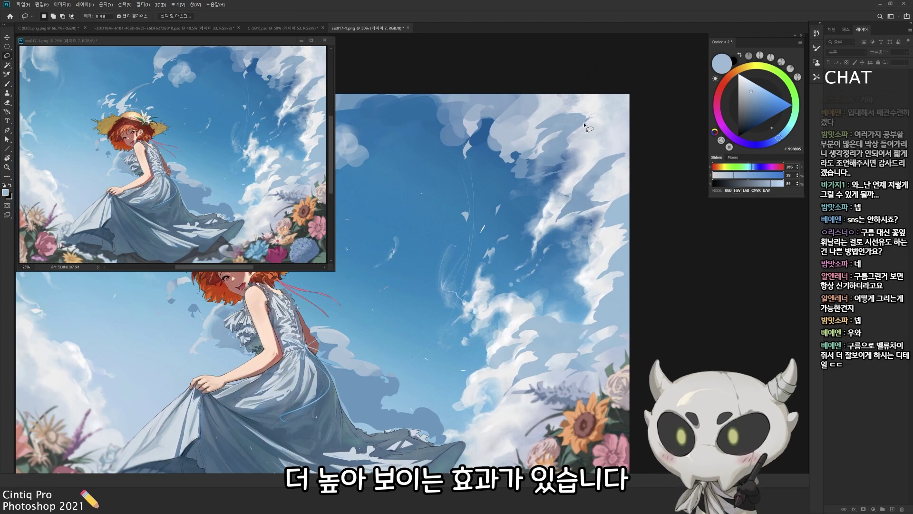
pyautogui.press('Escape')
pyautogui.press('b')
# - Trace thin cloud wisps right of the hat in muted and lighter sky blues
pyautogui.keyDown('alt'); pyautogui.click(611, 95); pyautogui.keyUp('alt')
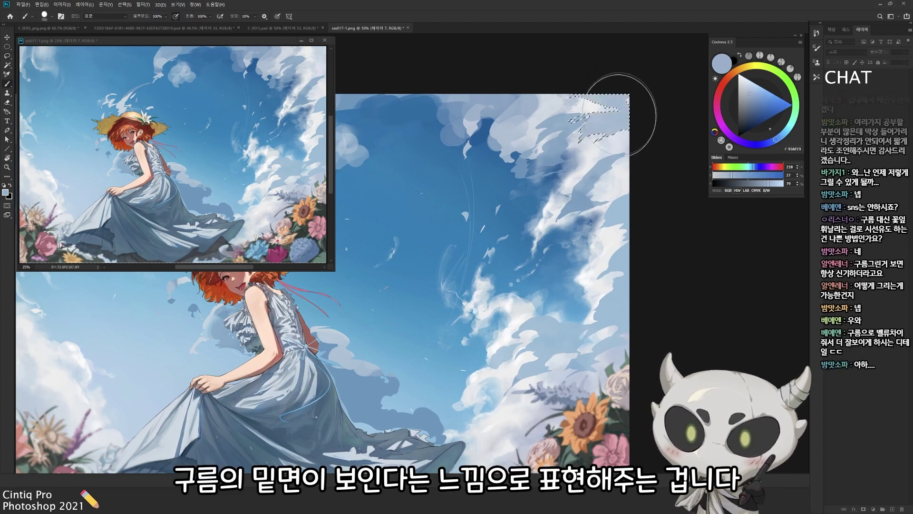
pyautogui.moveTo(497, 260); pyautogui.dragTo(548, 245)
pyautogui.press('l')
pyautogui.moveTo(590, 204); pyautogui.dragTo(582, 217)
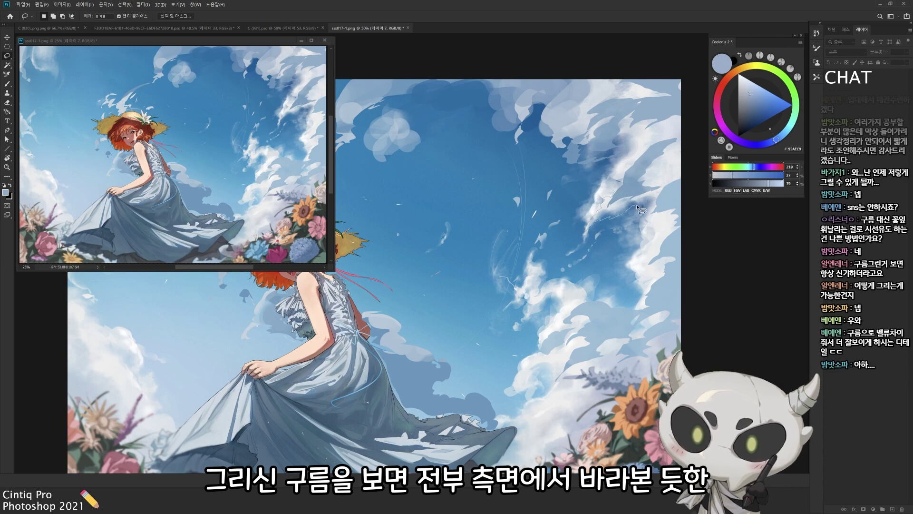
pyautogui.keyDown('alt'); pyautogui.click(631, 190); pyautogui.keyUp('alt')
pyautogui.moveTo(630, 190)
pyautogui.mouseDown()
pyautogui.moveTo(569, 193)
pyautogui.moveTo(548, 207)
pyautogui.mouseUp()
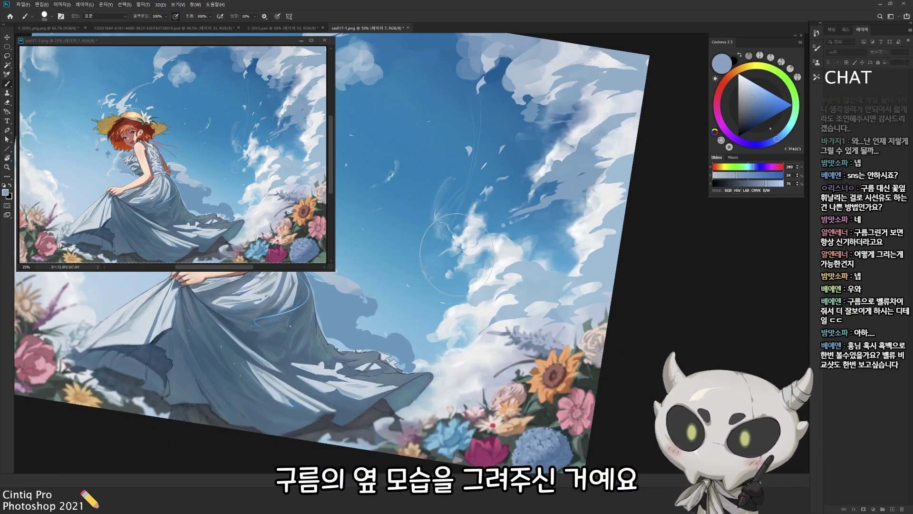
pyautogui.press('Escape')
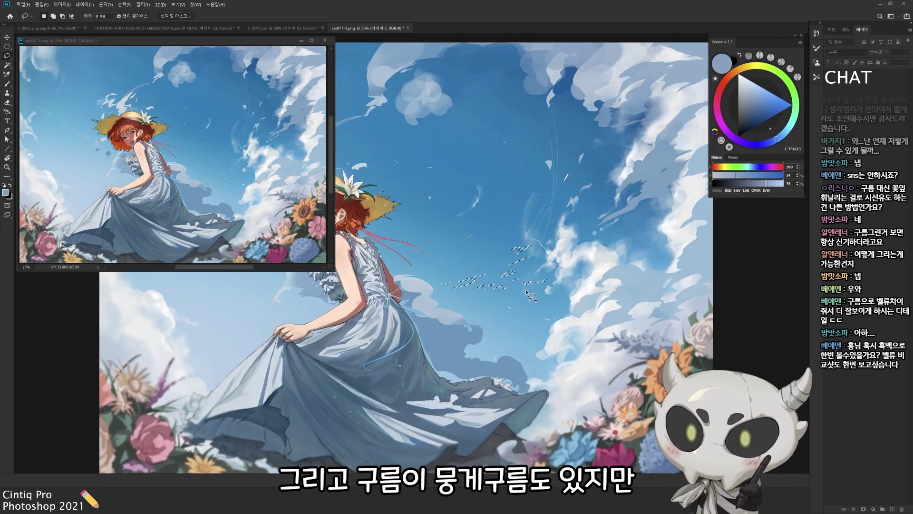
# - Lasso a small cloud fragment left of the girl and paint it with a sampled light blue
pyautogui.moveTo(599, 260); pyautogui.dragTo(508, 288)
pyautogui.press('b')
pyautogui.keyDown('alt'); pyautogui.click(456, 296); pyautogui.keyUp('alt')
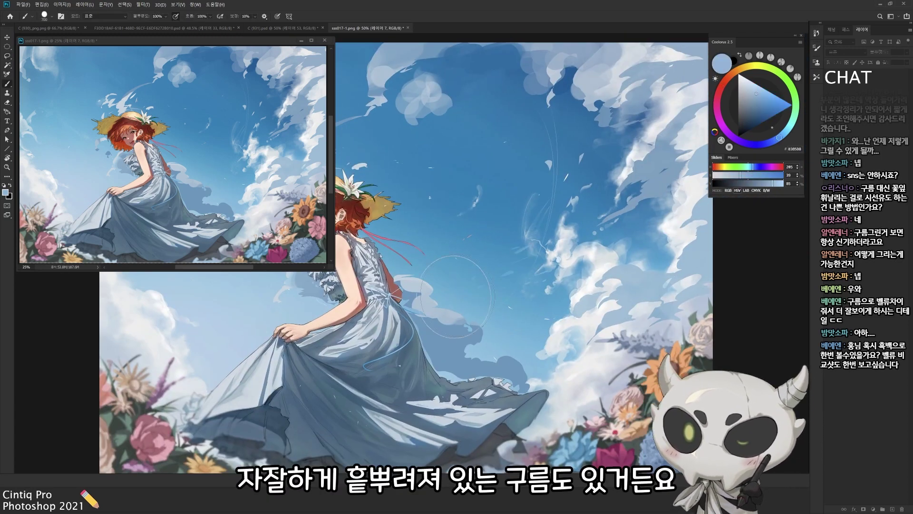
pyautogui.press('l')
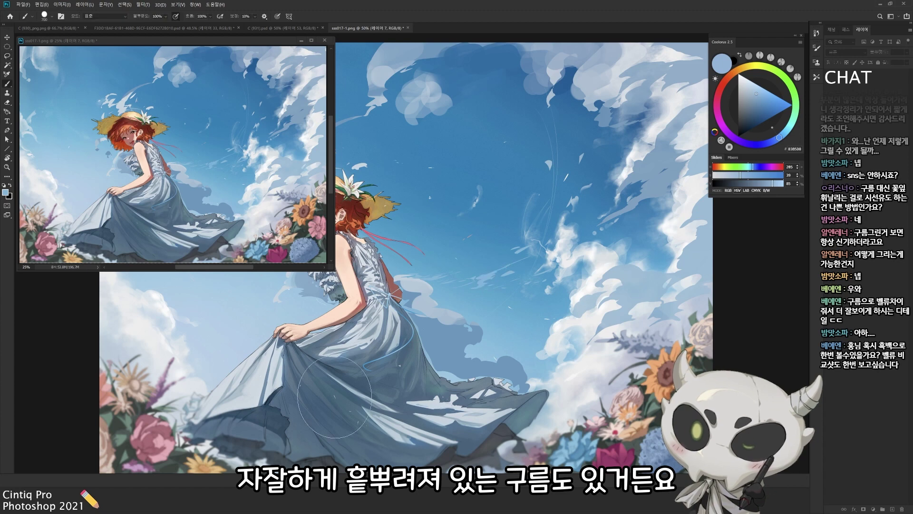
pyautogui.moveTo(505, 257); pyautogui.dragTo(447, 265)
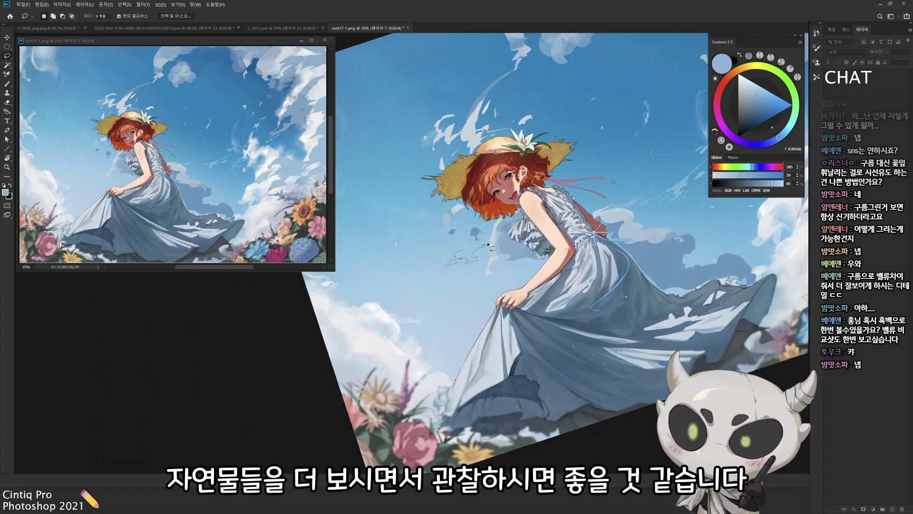
pyautogui.press('b')
pyautogui.keyDown('alt'); pyautogui.click(476, 252); pyautogui.keyUp('alt')
pyautogui.press('l')
# - Outline and fill a further light-blue fragment, then straighten and enlarge the view
pyautogui.moveTo(430, 285)
pyautogui.mouseDown()
pyautogui.moveTo(418, 292)
pyautogui.moveTo(459, 275)
pyautogui.mouseUp()
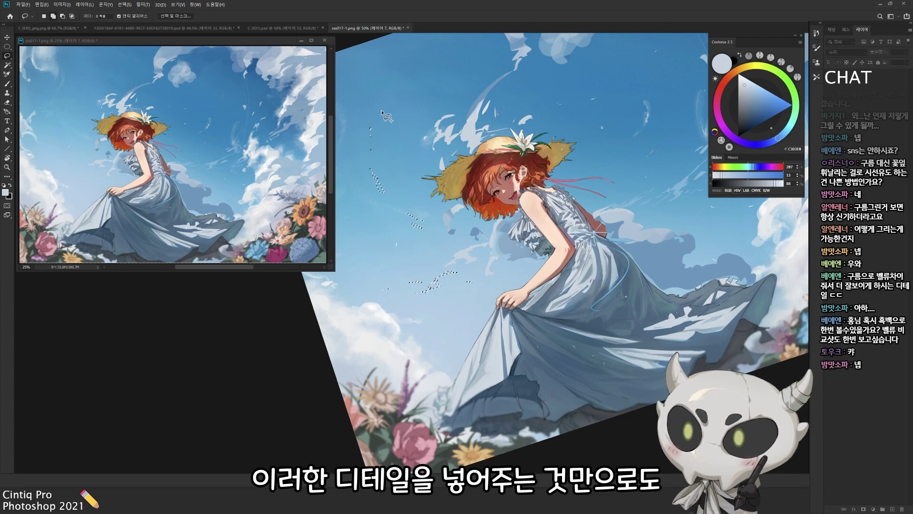
pyautogui.hotkey('ctrl', 'd')
pyautogui.moveTo(664, 122); pyautogui.dragTo(642, 107)
pyautogui.press('b')
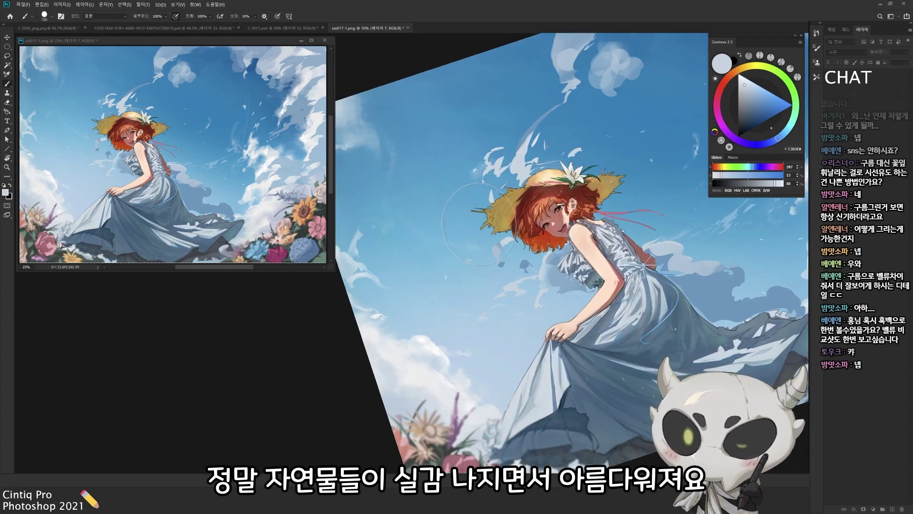
pyautogui.moveTo(481, 223); pyautogui.dragTo(452, 181)
pyautogui.press('e')
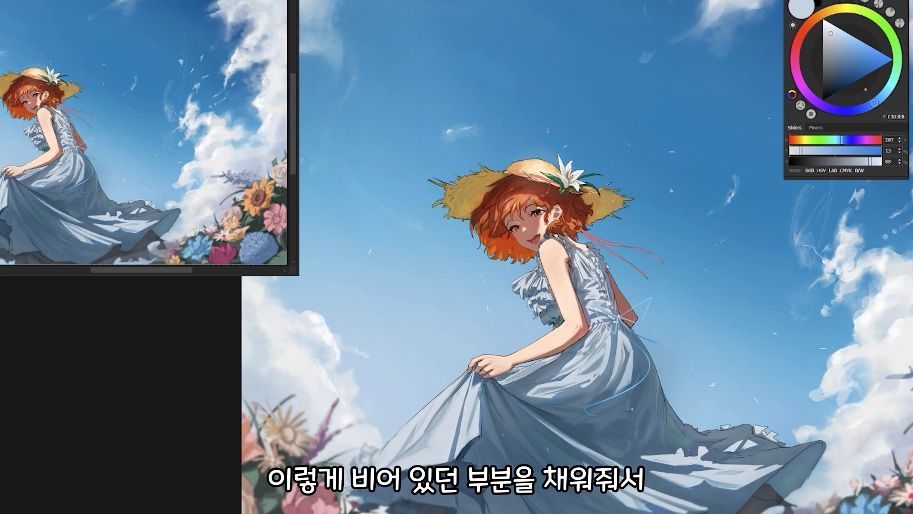
# - Zoom out to the whole canvas and lasso a small fragment shape beside the lower skirt
pyautogui.scroll(-3, 576, 358)
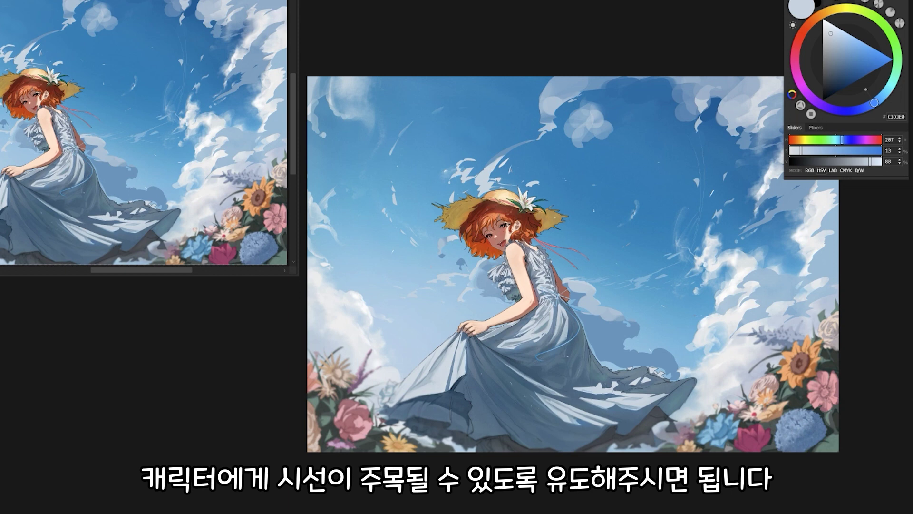
pyautogui.moveTo(318, 309)
pyautogui.mouseDown()
pyautogui.moveTo(391, 310)
pyautogui.moveTo(370, 317)
pyautogui.moveTo(416, 349)
pyautogui.moveTo(371, 340)
pyautogui.moveTo(426, 334)
pyautogui.mouseUp()
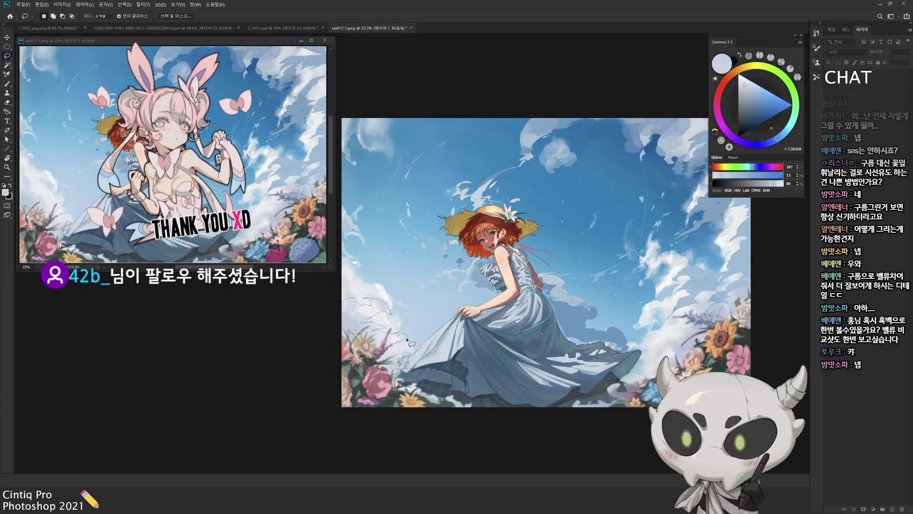
# - Outline and fill a small cloud fragment near the flowers, then recentre on the girl
pyautogui.press('b')
pyautogui.press('l')
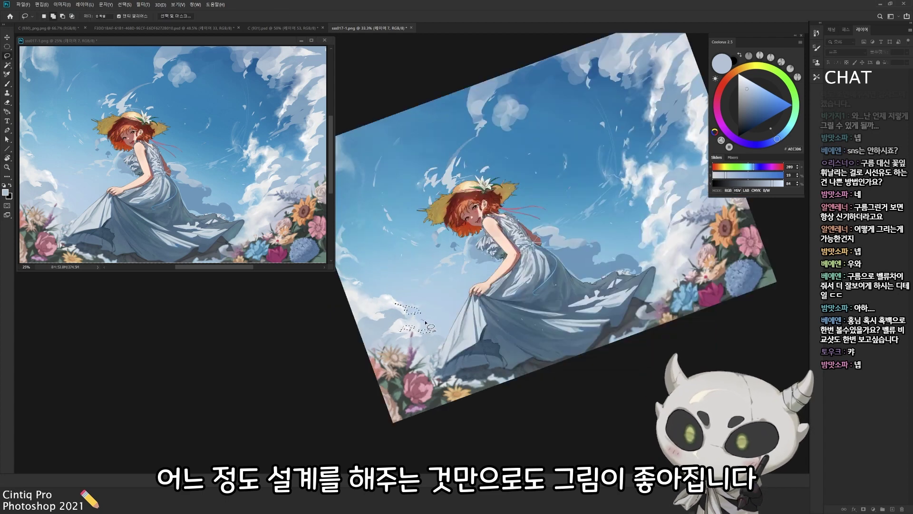
pyautogui.press('Escape')
pyautogui.moveTo(380, 273); pyautogui.dragTo(431, 268)
pyautogui.moveTo(486, 316)
pyautogui.mouseDown()
pyautogui.moveTo(426, 268)
pyautogui.moveTo(393, 275)
pyautogui.mouseUp()
pyautogui.moveTo(637, 284)
pyautogui.mouseDown()
pyautogui.moveTo(606, 314)
pyautogui.moveTo(637, 284)
pyautogui.mouseUp()
pyautogui.hotkey('ctrl', 'j')
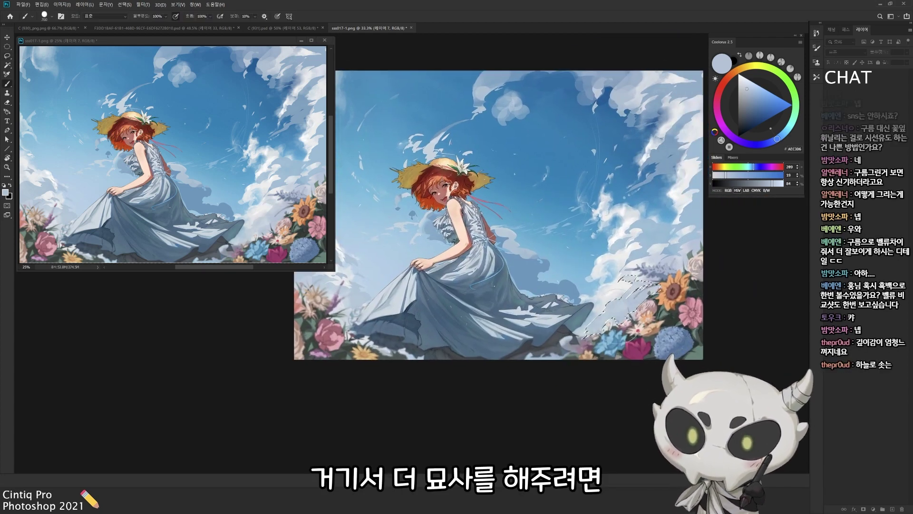
pyautogui.press('b')
pyautogui.moveTo(472, 344); pyautogui.dragTo(488, 366)
pyautogui.moveTo(526, 204); pyautogui.dragTo(589, 251)
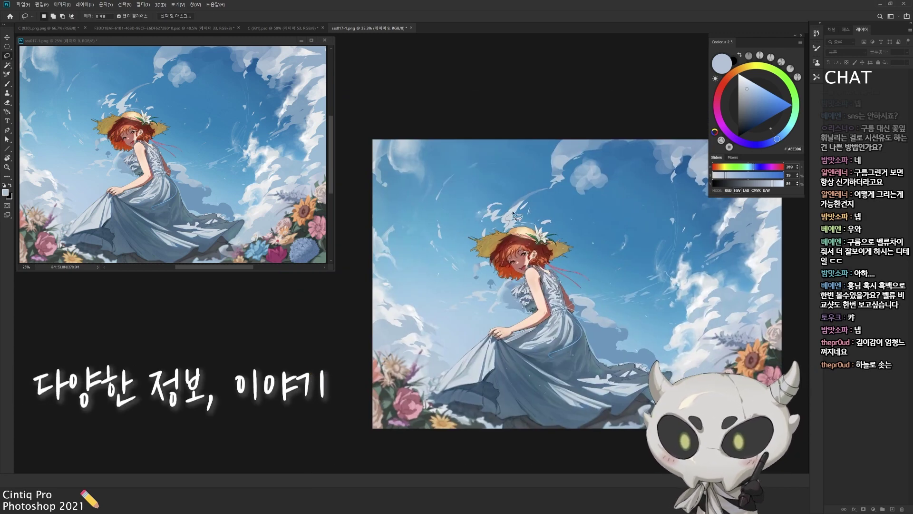
# - Outline small fragments beside the dress, in the sky and near the hat, filling them pale blue
pyautogui.keyDown('alt'); pyautogui.click(514, 217); pyautogui.keyUp('alt')
pyautogui.moveTo(559, 195); pyautogui.dragTo(545, 203)
pyautogui.press('l')
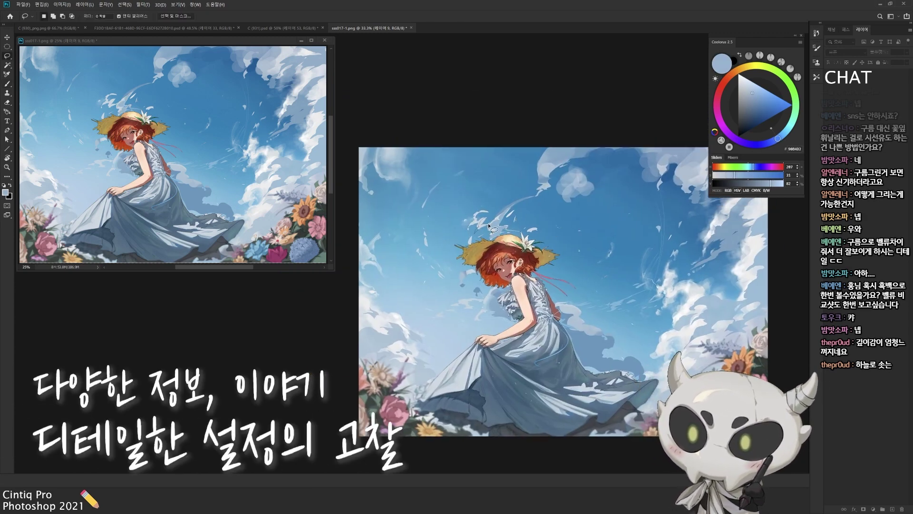
pyautogui.click(620, 365)
pyautogui.moveTo(572, 306); pyautogui.dragTo(568, 304)
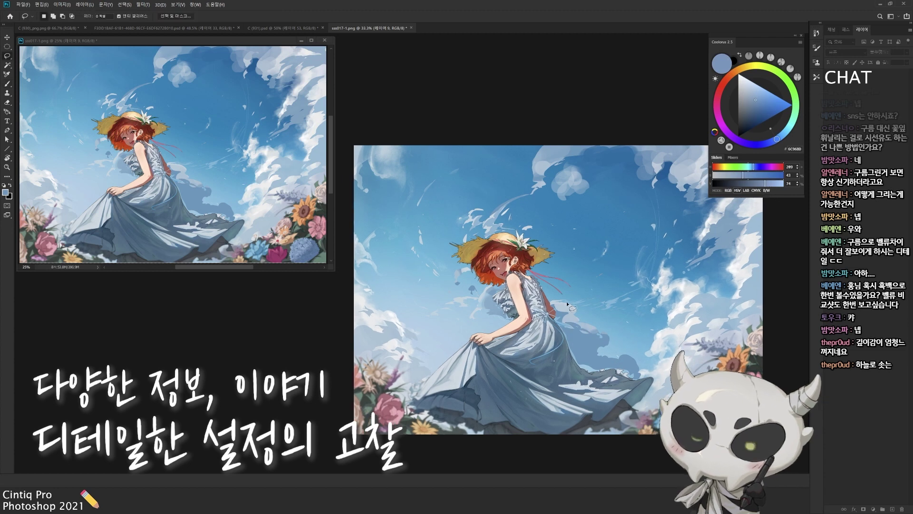
pyautogui.moveTo(547, 176)
pyautogui.mouseDown()
pyautogui.moveTo(566, 157)
pyautogui.moveTo(550, 147)
pyautogui.moveTo(531, 169)
pyautogui.moveTo(510, 127)
pyautogui.mouseUp()
pyautogui.keyDown('alt'); pyautogui.click(541, 153); pyautogui.keyUp('alt')
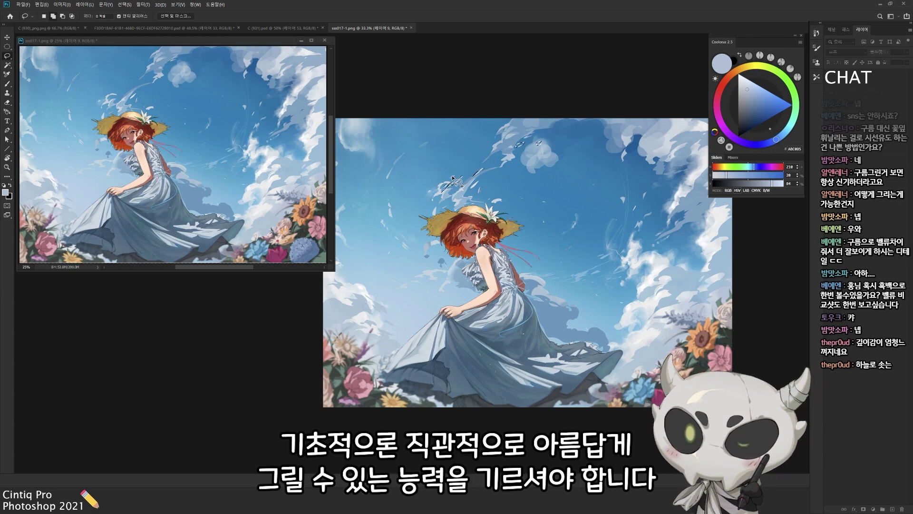
pyautogui.moveTo(574, 136)
pyautogui.mouseDown()
pyautogui.moveTo(565, 114)
pyautogui.moveTo(523, 214)
pyautogui.mouseUp()
pyautogui.keyDown('alt'); pyautogui.click(497, 279); pyautogui.keyUp('alt')
pyautogui.moveTo(497, 279); pyautogui.dragTo(555, 277)
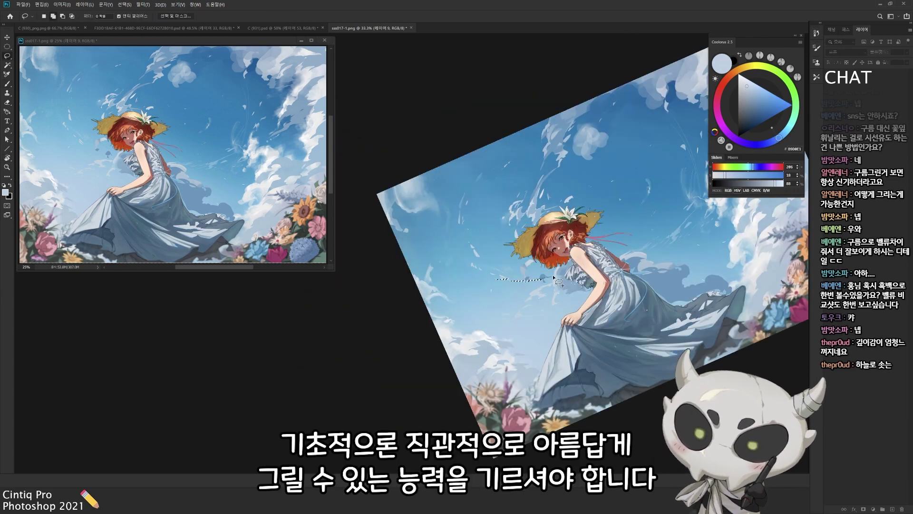
pyautogui.press('r')
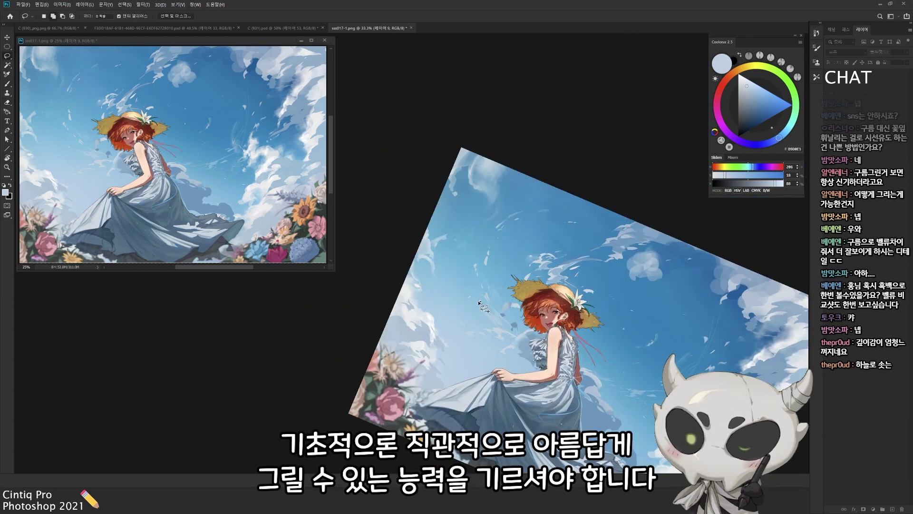
pyautogui.press('Escape')
# - Add new layers for more fragments and sample mid blue, near-white blue and warm brown
pyautogui.hotkey('ctrl', 'shift', 'n')
pyautogui.press('Return')
pyautogui.press('l')
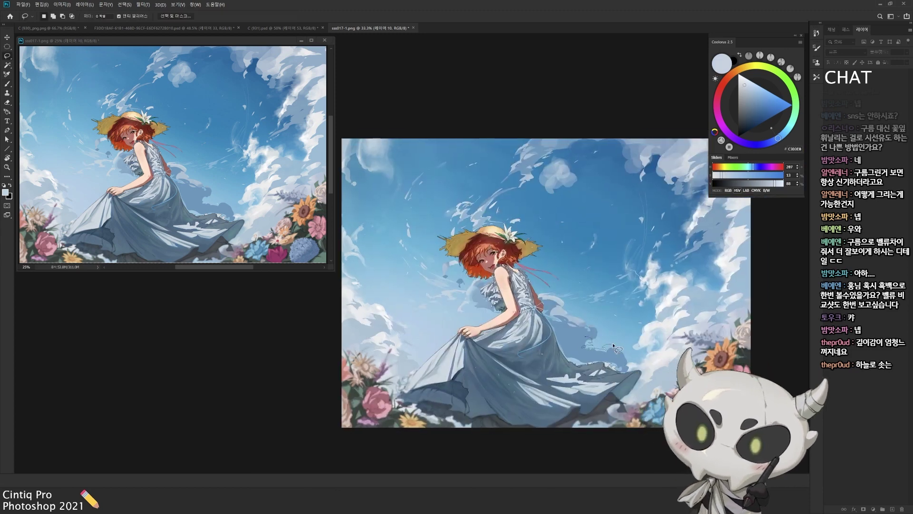
pyautogui.hotkey('ctrl', 'shift', 'alt', 'n')
pyautogui.keyDown('alt'); pyautogui.click(614, 348); pyautogui.keyUp('alt')
pyautogui.press('r')
pyautogui.moveTo(614, 348)
pyautogui.mouseDown()
pyautogui.moveTo(537, 233)
pyautogui.moveTo(467, 196)
pyautogui.mouseUp()
pyautogui.press('l')
pyautogui.keyDown('alt'); pyautogui.click(490, 229); pyautogui.keyUp('alt')
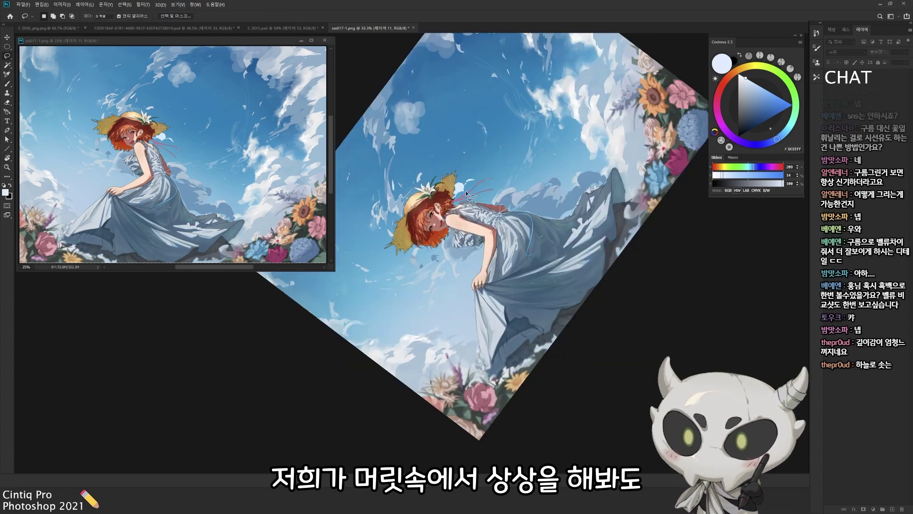
pyautogui.press('b')
pyautogui.keyDown('alt'); pyautogui.click(470, 183); pyautogui.keyUp('alt')
pyautogui.press('Escape')
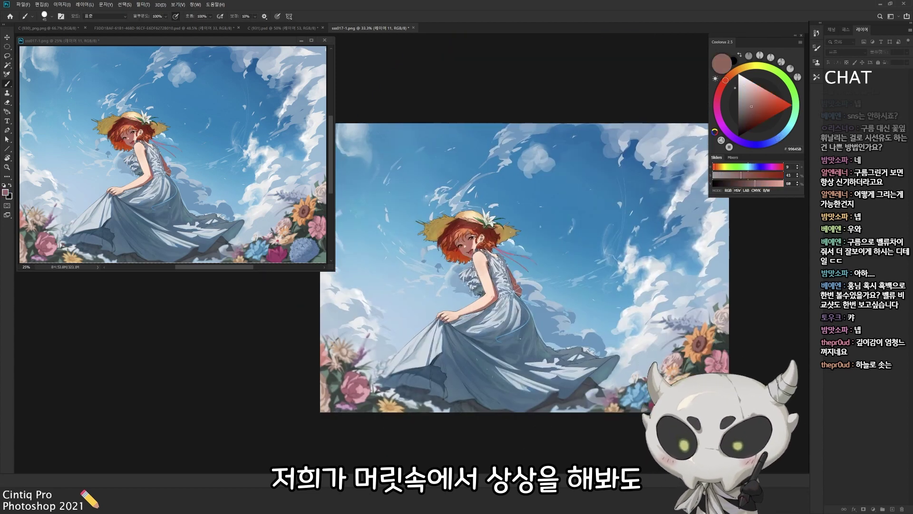
# - Sample a range of saturated, darker and deeper sky blues across the upper sky
pyautogui.keyDown('alt'); pyautogui.click(547, 229); pyautogui.keyUp('alt')
pyautogui.keyDown('alt'); pyautogui.click(528, 171); pyautogui.keyUp('alt')
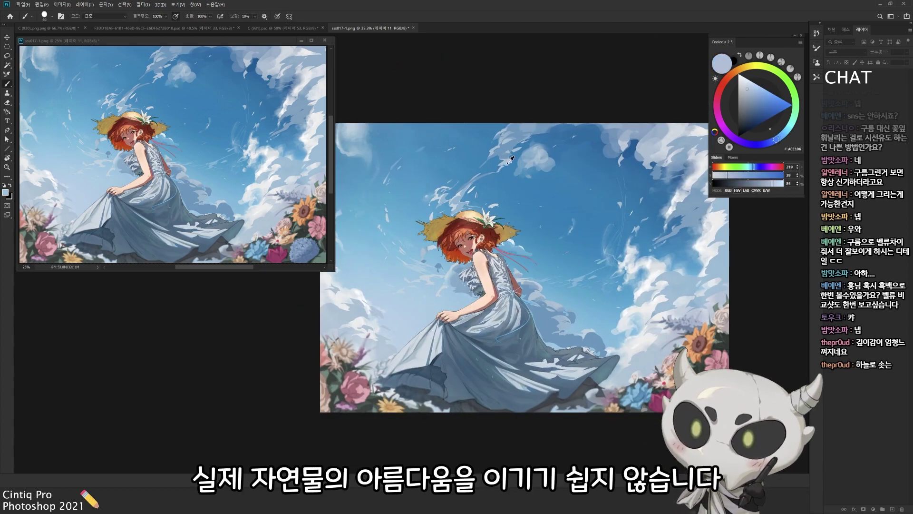
pyautogui.keyDown('alt'); pyautogui.click(533, 156); pyautogui.keyUp('alt')
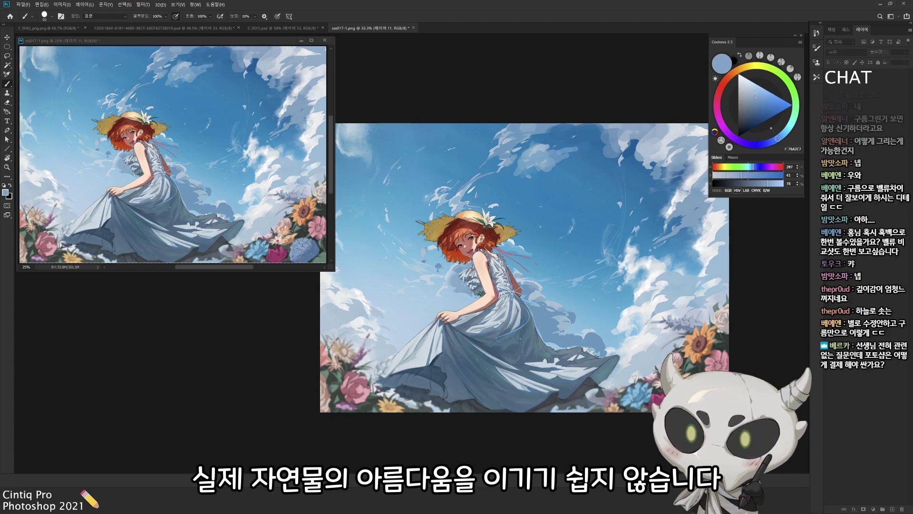
pyautogui.keyDown('alt'); pyautogui.click(526, 155); pyautogui.keyUp('alt')
pyautogui.keyDown('alt'); pyautogui.click(521, 149); pyautogui.keyUp('alt')
pyautogui.keyDown('alt'); pyautogui.click(512, 145); pyautogui.keyUp('alt')
pyautogui.keyDown('alt'); pyautogui.click(531, 130); pyautogui.keyUp('alt')
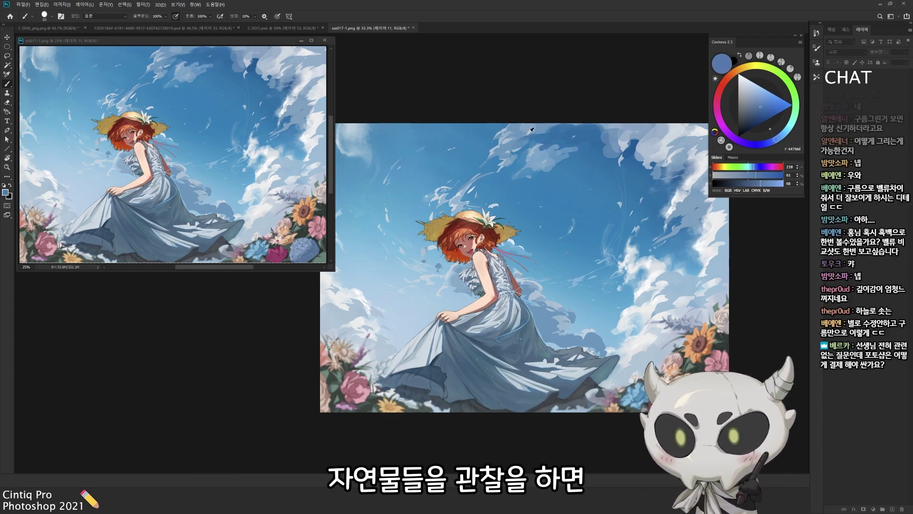
pyautogui.keyDown('alt'); pyautogui.click(533, 132); pyautogui.keyUp('alt')
pyautogui.keyDown('alt'); pyautogui.click(567, 136); pyautogui.keyUp('alt')
pyautogui.keyDown('alt'); pyautogui.click(536, 128); pyautogui.keyUp('alt')
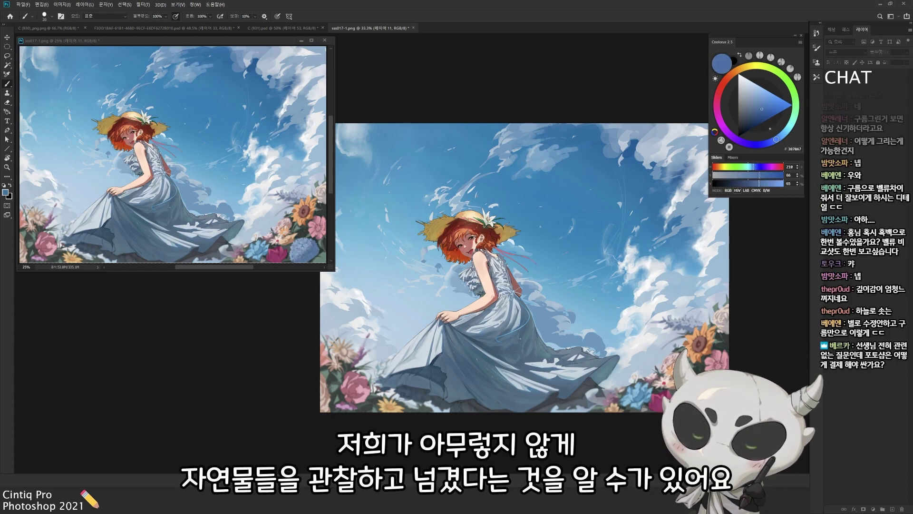
pyautogui.keyDown('alt'); pyautogui.click(552, 168); pyautogui.keyUp('alt')
pyautogui.keyDown('alt'); pyautogui.click(568, 152); pyautogui.keyUp('alt')
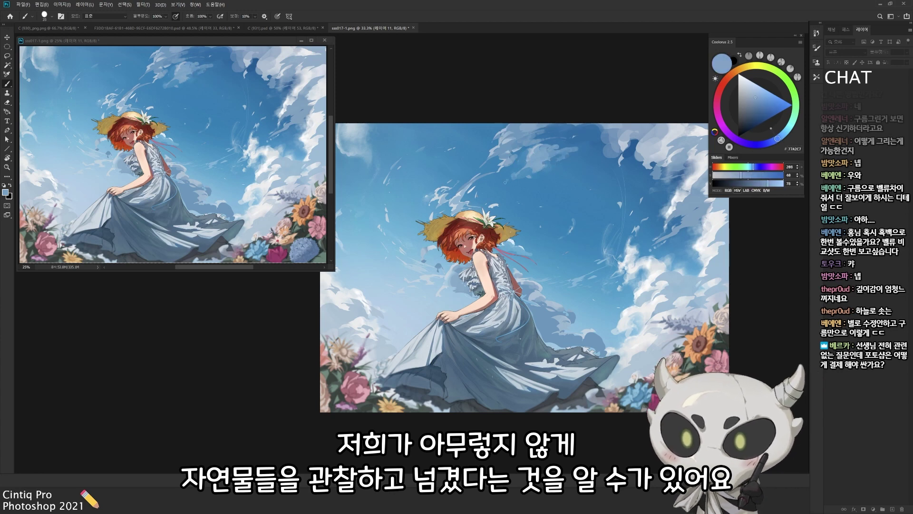
pyautogui.keyDown('alt'); pyautogui.click(518, 173); pyautogui.keyUp('alt')
pyautogui.keyDown('alt'); pyautogui.click(524, 153); pyautogui.keyUp('alt')
# - Tilt the view, pick deeper and lighter blues, and fill a lassoed sky patch with dark blue
pyautogui.keyDown('alt'); pyautogui.click(469, 102); pyautogui.keyUp('alt')
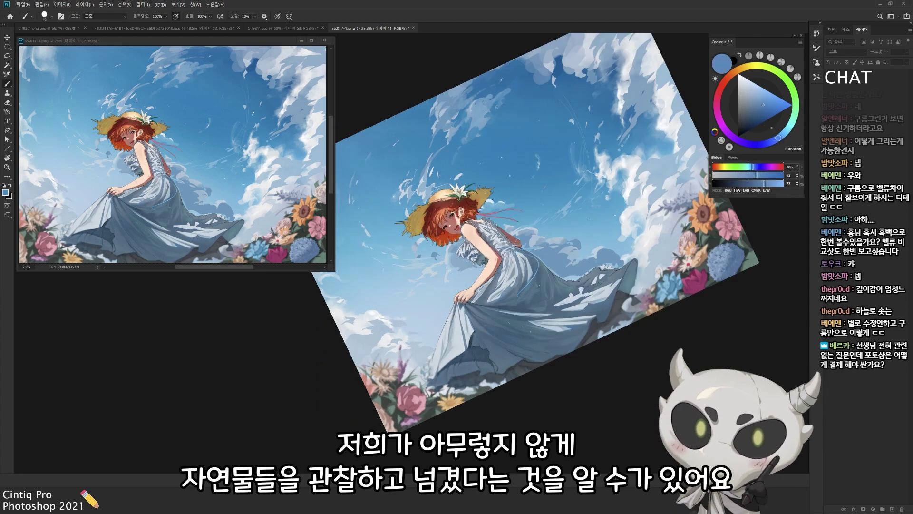
pyautogui.keyDown('alt'); pyautogui.click(507, 122); pyautogui.keyUp('alt')
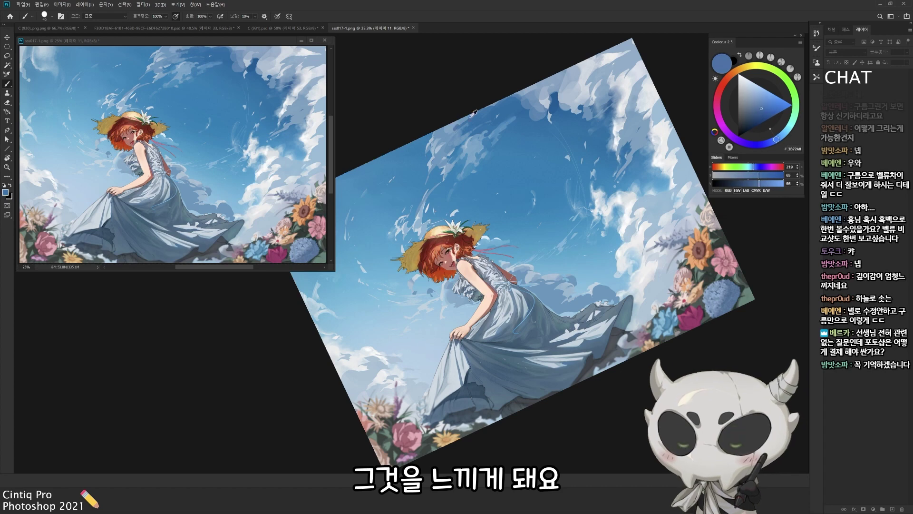
pyautogui.keyDown('alt'); pyautogui.click(527, 170); pyautogui.keyUp('alt')
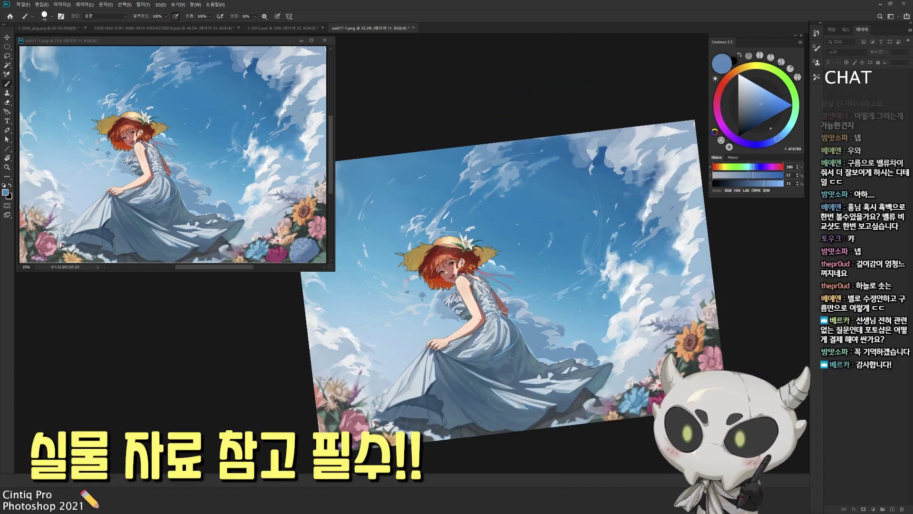
pyautogui.moveTo(470, 229); pyautogui.dragTo(550, 248)
pyautogui.keyDown('alt'); pyautogui.click(550, 249); pyautogui.keyUp('alt')
pyautogui.press('Escape')
pyautogui.keyDown('alt'); pyautogui.click(580, 227); pyautogui.keyUp('alt')
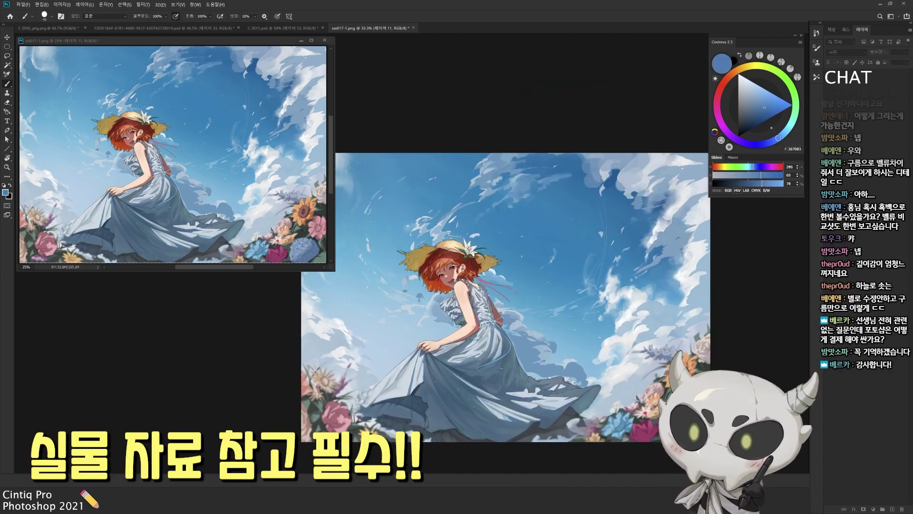
pyautogui.keyDown('alt'); pyautogui.click(499, 182); pyautogui.keyUp('alt')
pyautogui.moveTo(537, 150); pyautogui.dragTo(526, 151)
pyautogui.press('l')
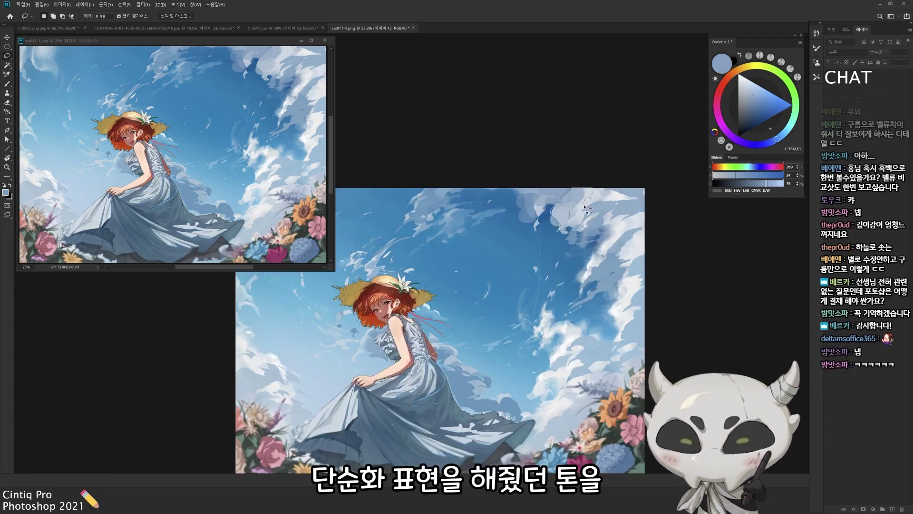
pyautogui.moveTo(585, 190); pyautogui.dragTo(552, 224)
pyautogui.hotkey('alt', 'BackSpace')
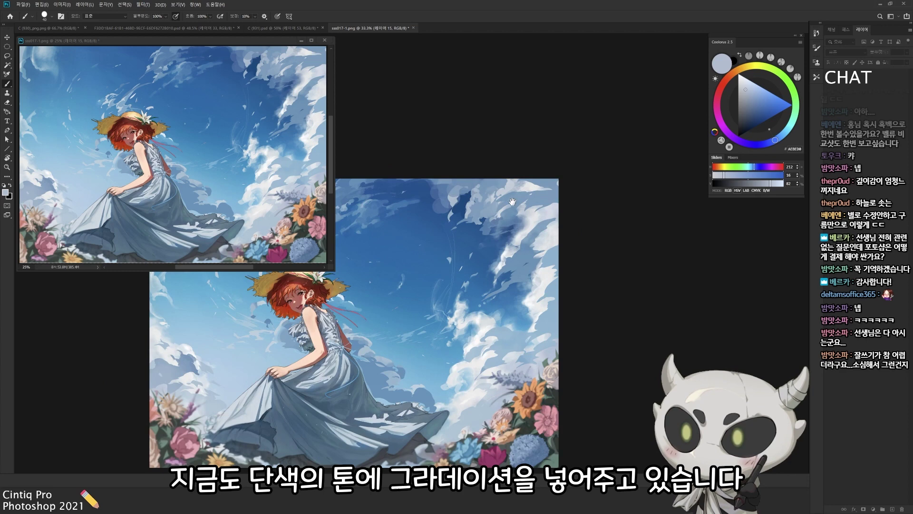
# - Sample pale, greyish and darker cloud tones in the upper sky, then zoom out to compare
pyautogui.moveTo(513, 202); pyautogui.dragTo(545, 170)
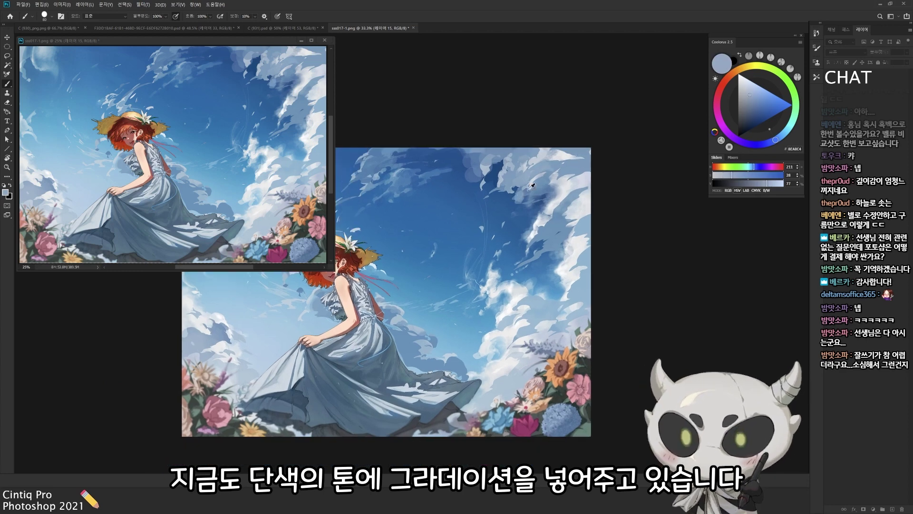
pyautogui.keyDown('alt'); pyautogui.click(527, 184); pyautogui.keyUp('alt')
pyautogui.keyDown('alt'); pyautogui.click(514, 309); pyautogui.keyUp('alt')
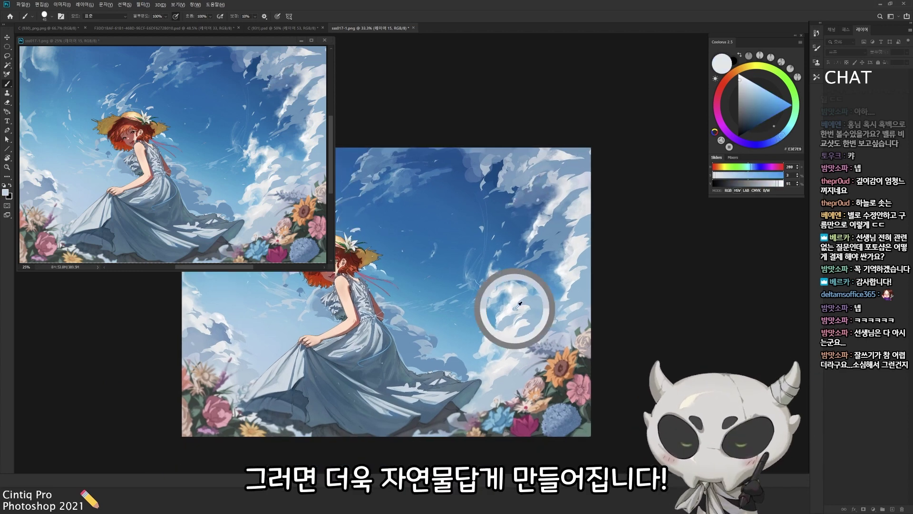
pyautogui.keyDown('alt'); pyautogui.click(577, 190); pyautogui.keyUp('alt')
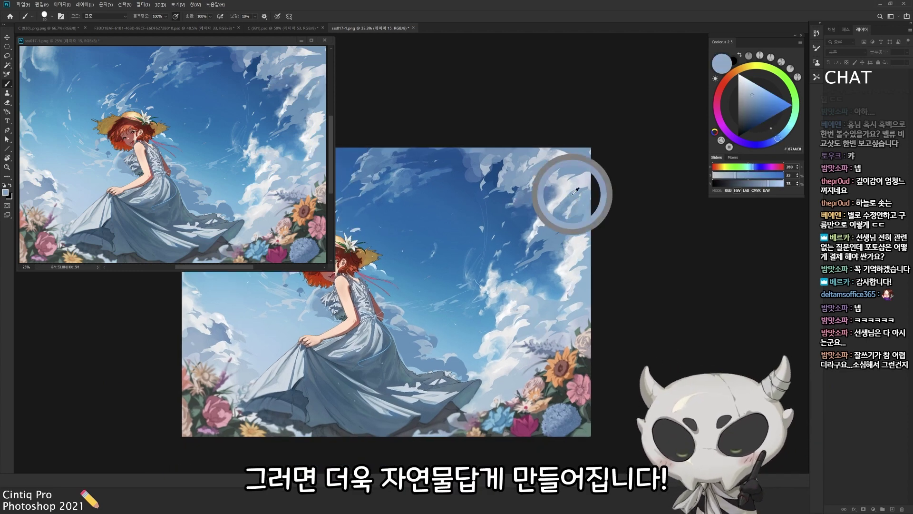
pyautogui.moveTo(577, 190); pyautogui.dragTo(697, 190)
pyautogui.hotkey('ctrl', '-')
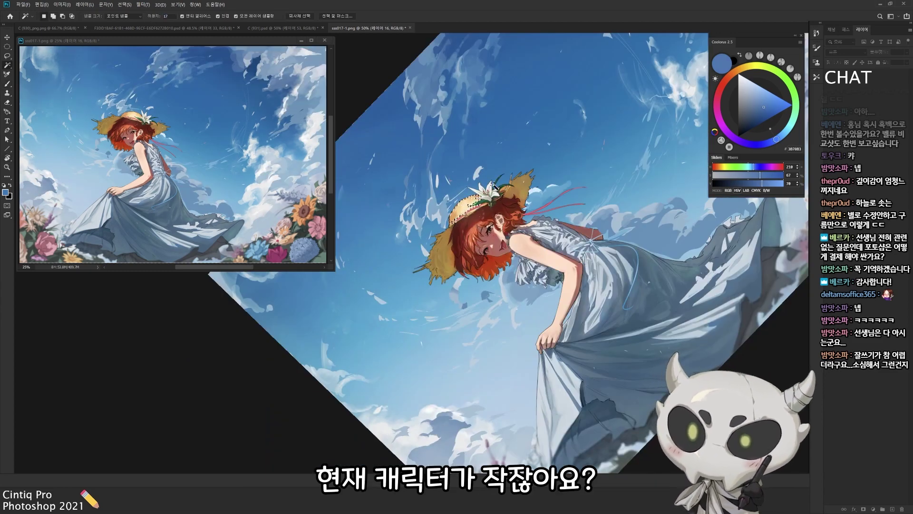
# - Clear the hat selection and sample cream and tan highlight colours from the hat
pyautogui.hotkey('ctrl', 'd')
pyautogui.press('b')
pyautogui.keyDown('alt'); pyautogui.click(493, 186); pyautogui.keyUp('alt')
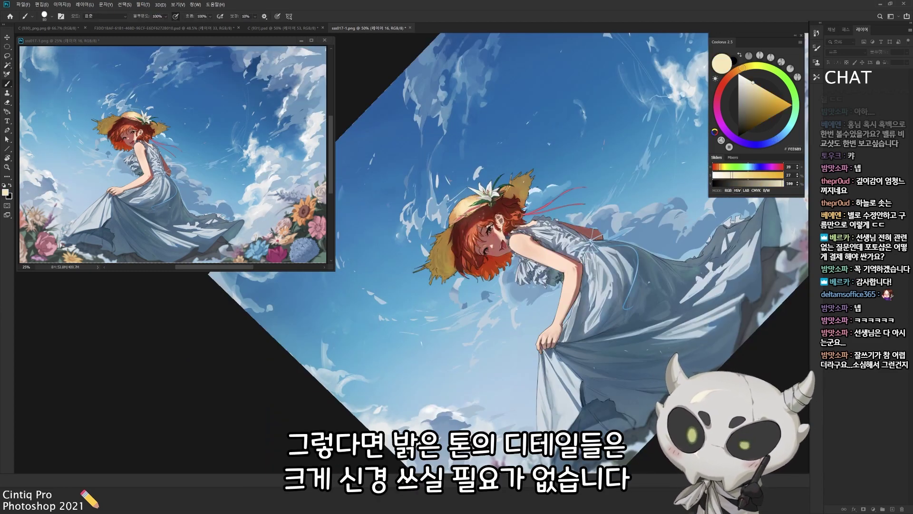
pyautogui.keyDown('alt'); pyautogui.click(459, 215); pyautogui.keyUp('alt')
pyautogui.moveTo(459, 215); pyautogui.dragTo(499, 263)
# - Add two new layers for highlights and sample a muted skin tone
pyautogui.hotkey('ctrl', 'shift', 'alt', 'n')
pyautogui.press('l')
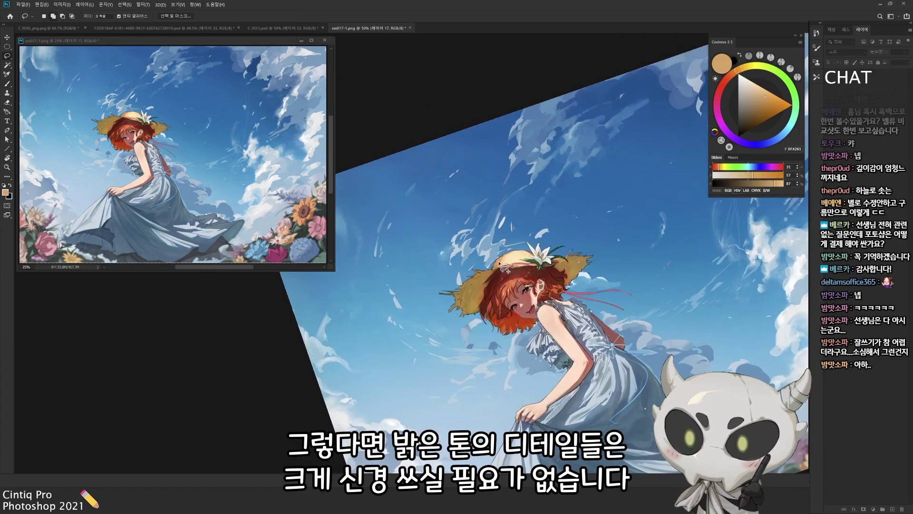
pyautogui.press('b')
pyautogui.hotkey('ctrl', 'shift', 'alt', 'n')
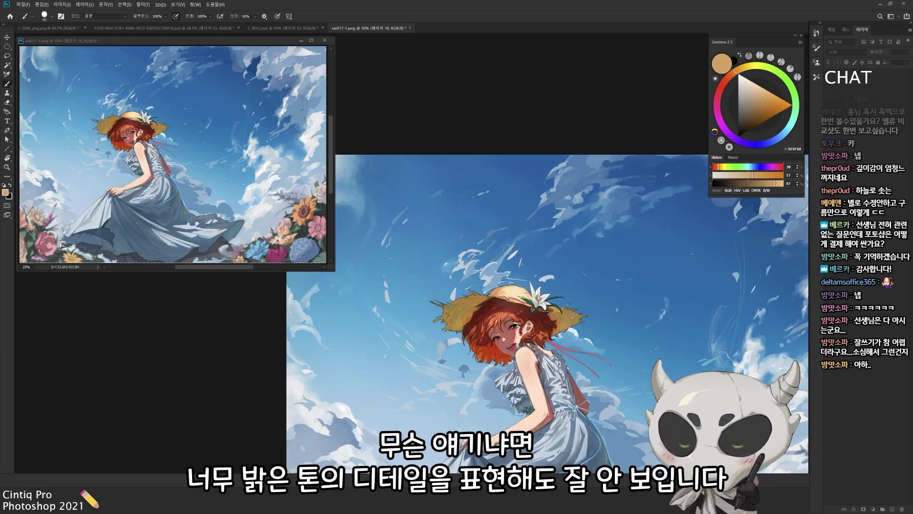
pyautogui.keyDown('alt'); pyautogui.click(539, 423); pyautogui.keyUp('alt')
# - Pick progressively lighter skin highlight tones from the figure while rotating the view
pyautogui.press('r')
pyautogui.moveTo(510, 318); pyautogui.dragTo(400, 348)
pyautogui.moveTo(379, 285); pyautogui.dragTo(476, 345)
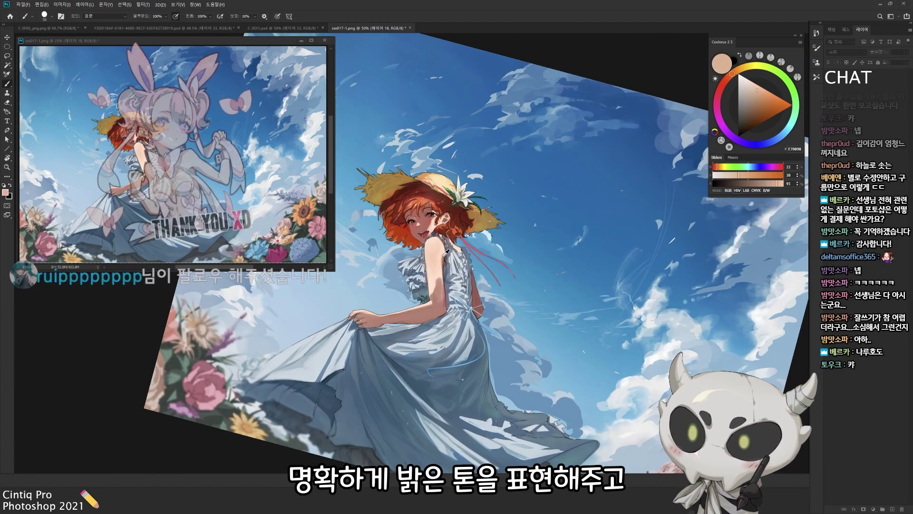
pyautogui.keyDown('alt'); pyautogui.click(435, 293); pyautogui.keyUp('alt')
pyautogui.keyDown('alt'); pyautogui.click(434, 285); pyautogui.keyUp('alt')
pyautogui.moveTo(435, 290); pyautogui.dragTo(523, 303)
pyautogui.keyDown('alt'); pyautogui.click(524, 305); pyautogui.keyUp('alt')
# - Paint soft light around the girl's head with a large soft brush
pyautogui.press('Escape')
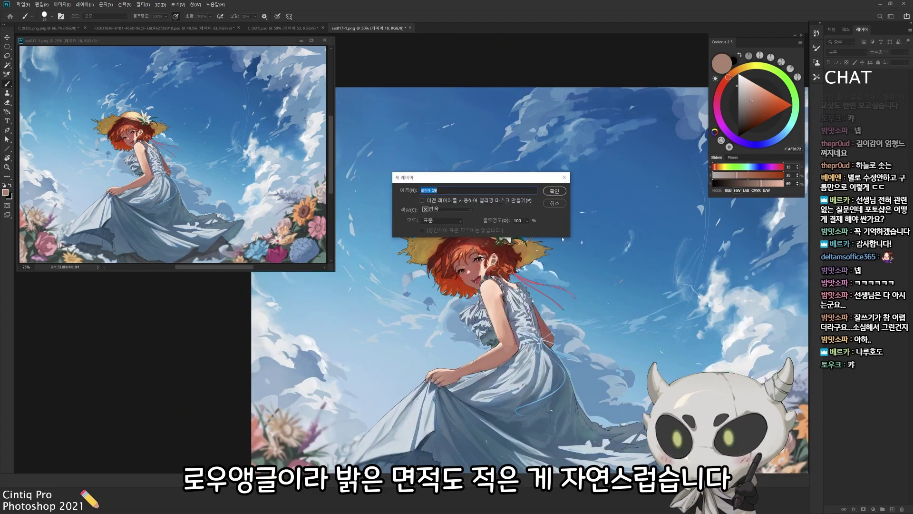
pyautogui.rightClick(539, 224)
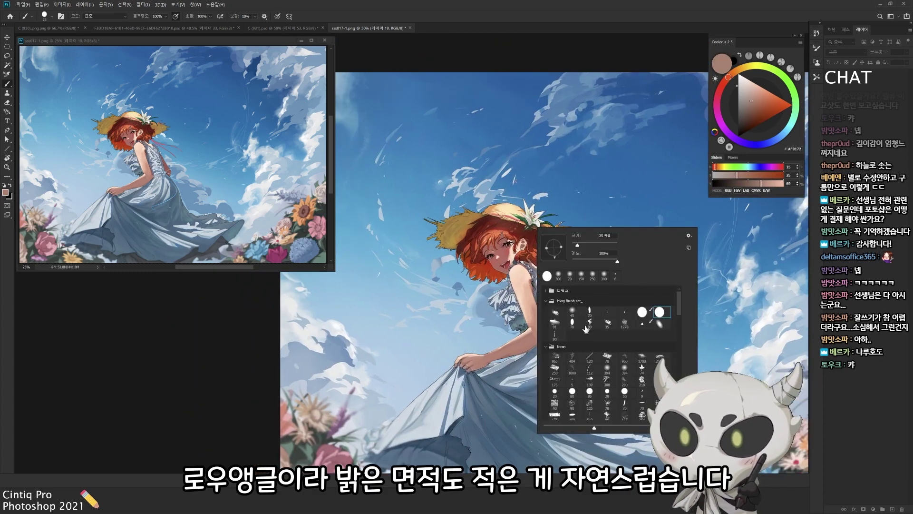
pyautogui.click(571, 333)
pyautogui.moveTo(476, 285); pyautogui.dragTo(500, 329)
pyautogui.moveTo(536, 233)
pyautogui.mouseDown()
pyautogui.moveTo(521, 286)
pyautogui.moveTo(452, 212)
pyautogui.mouseUp()
pyautogui.moveTo(518, 338); pyautogui.dragTo(539, 394)
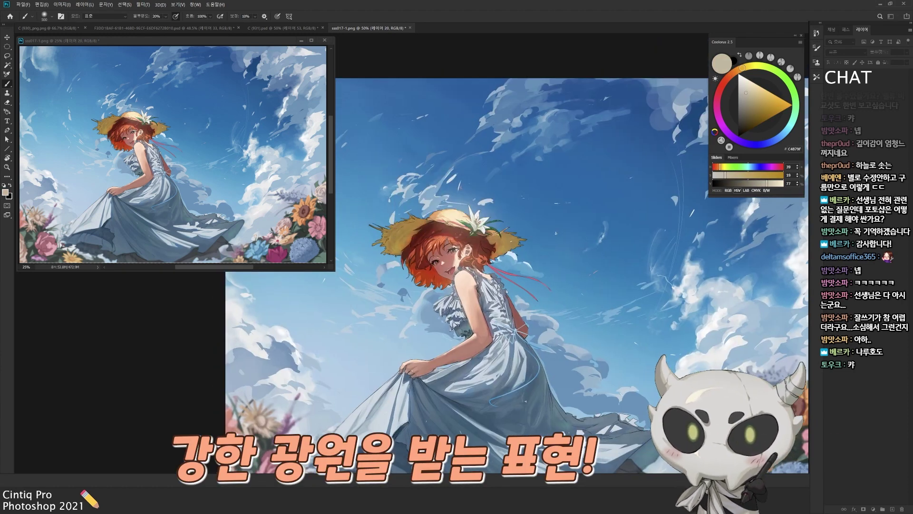
# - Lay a broad pale bluish-white glow over the scene on a new layer with a 700 brush
pyautogui.keyDown('alt'); pyautogui.click(689, 286); pyautogui.keyUp('alt')
pyautogui.hotkey('ctrl', 'shift', 'alt', 'n')
pyautogui.press(']')
pyautogui.press(']')
pyautogui.moveTo(736, 325)
pyautogui.mouseDown()
pyautogui.moveTo(689, 297)
pyautogui.moveTo(689, 340)
pyautogui.moveTo(647, 414)
pyautogui.mouseUp()
pyautogui.press('e')
pyautogui.press('Escape')
# - Zoom in on the girl, add a hair layer and sample the red-orange hair and neck skin colours
pyautogui.hotkey('ctrl', '+')
pyautogui.hotkey('ctrl', 'shift', 'alt', 'n')
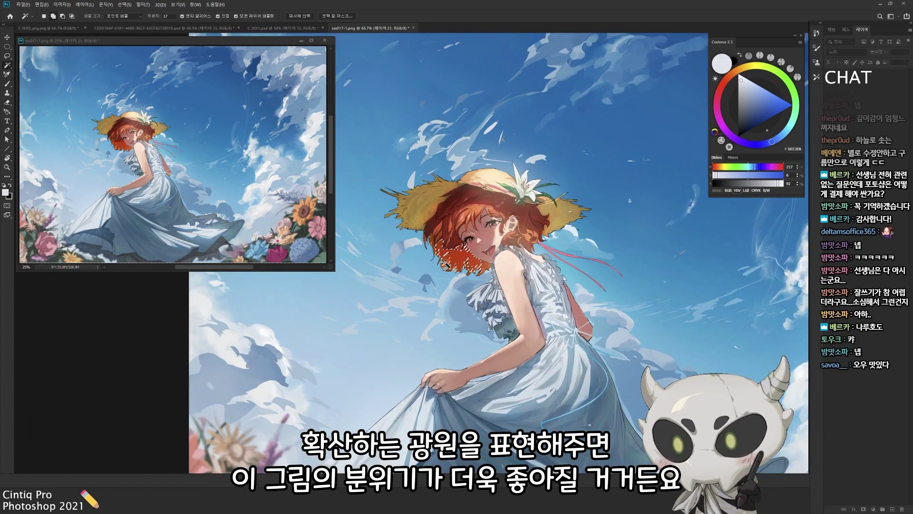
pyautogui.press('b')
pyautogui.moveTo(448, 235); pyautogui.dragTo(415, 209)
pyautogui.hotkey('ctrl', 'shift', 'alt', 'n')
pyautogui.keyDown('alt'); pyautogui.click(485, 238); pyautogui.keyUp('alt')
# - Add new layers for the skin and pick a lighter skin tone
pyautogui.press('[')
pyautogui.press('[')
pyautogui.press('[')
pyautogui.press('[')
pyautogui.keyDown('alt'); pyautogui.click(418, 335); pyautogui.keyUp('alt')
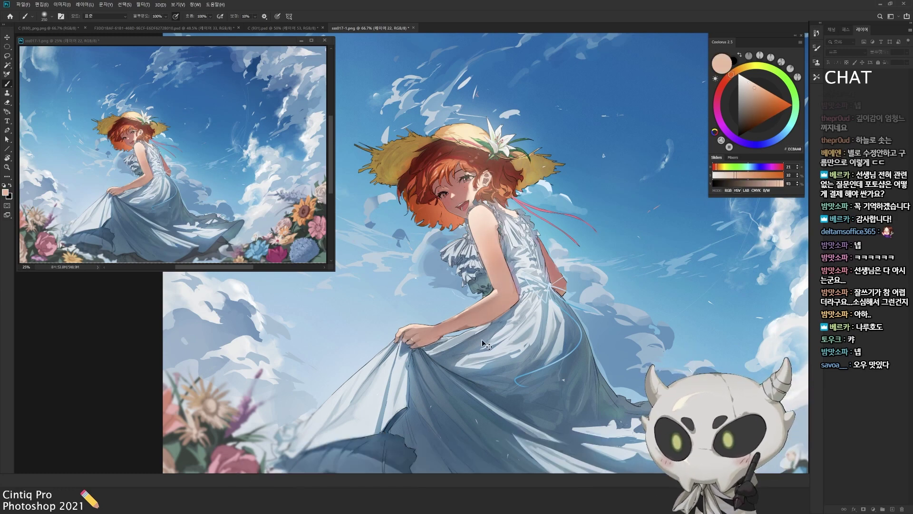
pyautogui.hotkey('ctrl', 'shift', 'alt', 'n')
pyautogui.hotkey('ctrl', '-')
pyautogui.moveTo(524, 286); pyautogui.dragTo(347, 266)
# - On a new layer, choose a vivid green shifted slightly toward yellow for the foliage
pyautogui.moveTo(428, 238); pyautogui.dragTo(413, 254)
pyautogui.hotkey('ctrl', 'shift', 'n')
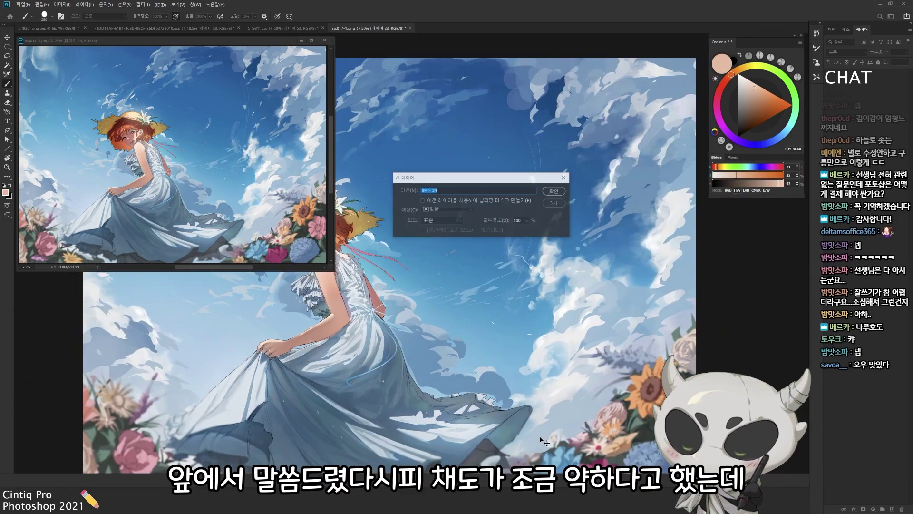
pyautogui.press('Return')
pyautogui.keyDown('alt'); pyautogui.click(629, 361); pyautogui.keyUp('alt')
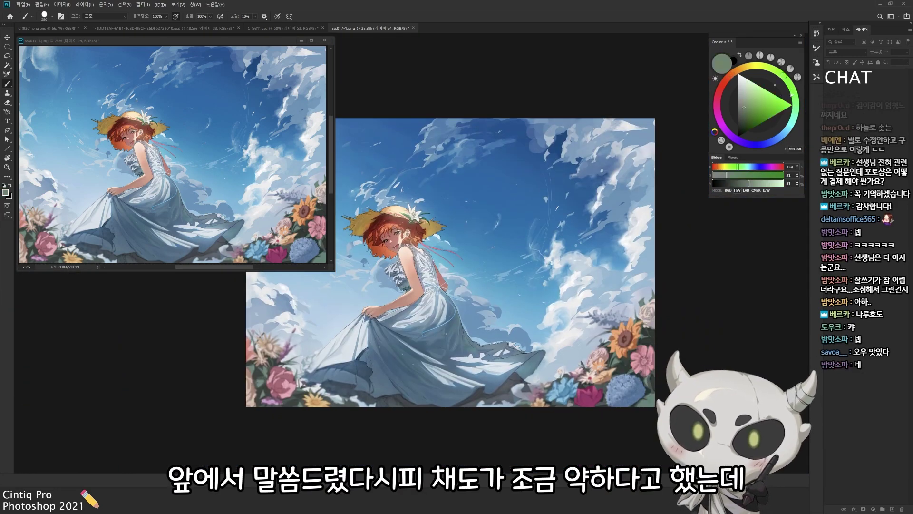
pyautogui.press(']')
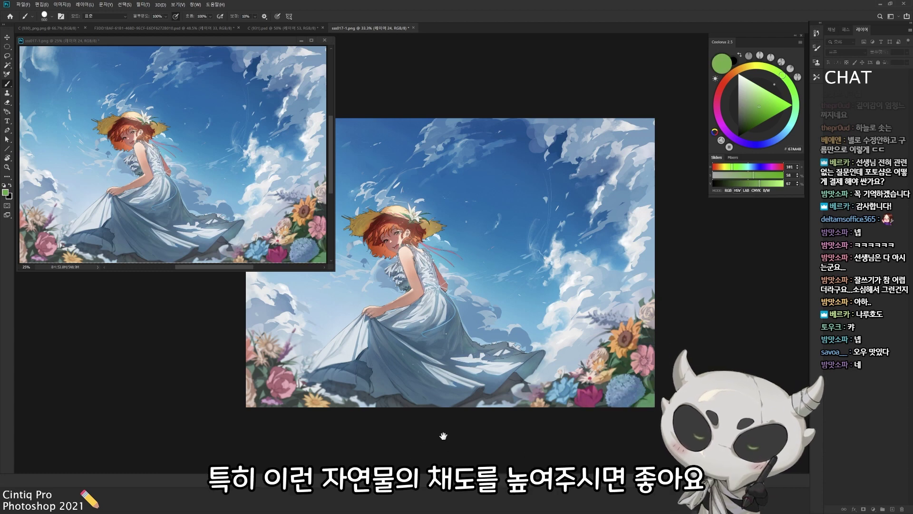
pyautogui.moveTo(443, 435); pyautogui.dragTo(507, 423)
pyautogui.click(777, 72)
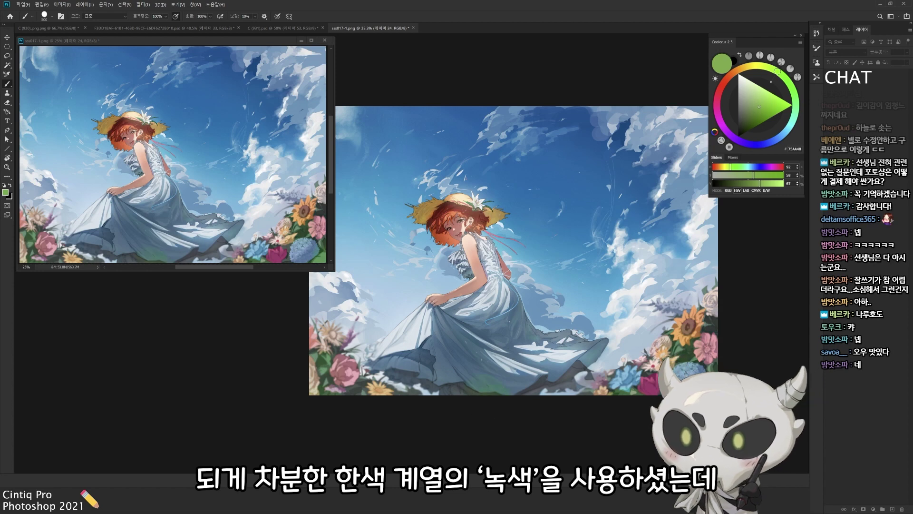
# - At full opacity, sample the dress shadow's grey-blue for reflected light and return the view upright
pyautogui.moveTo(537, 418); pyautogui.dragTo(652, 333)
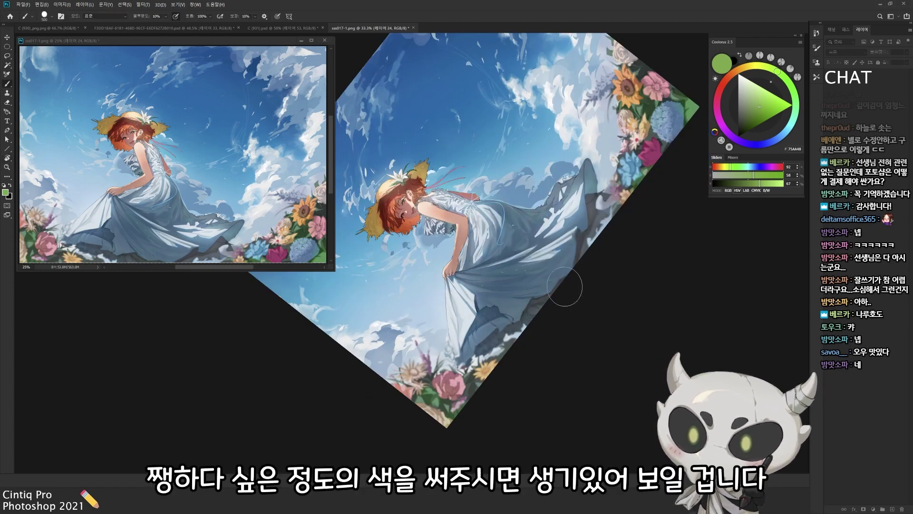
pyautogui.moveTo(490, 347); pyautogui.dragTo(596, 247)
pyautogui.press('0')
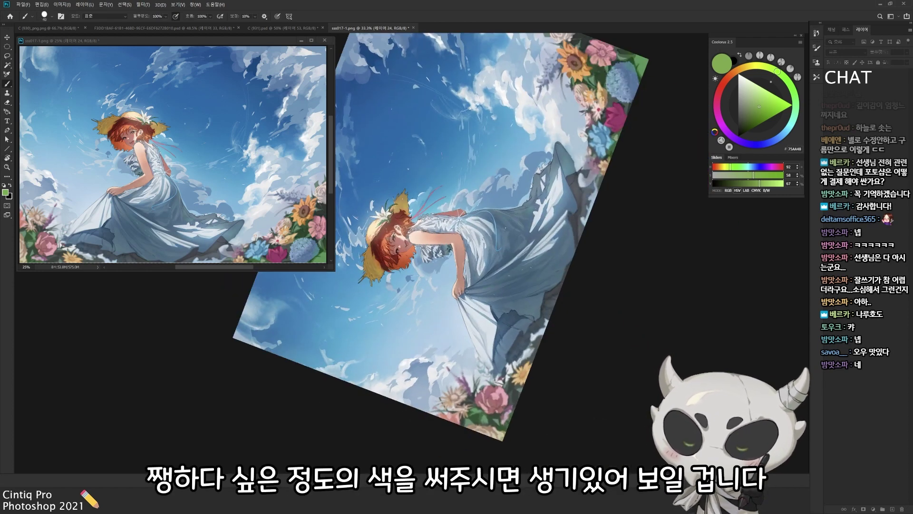
pyautogui.keyDown('alt'); pyautogui.click(535, 281); pyautogui.keyUp('alt')
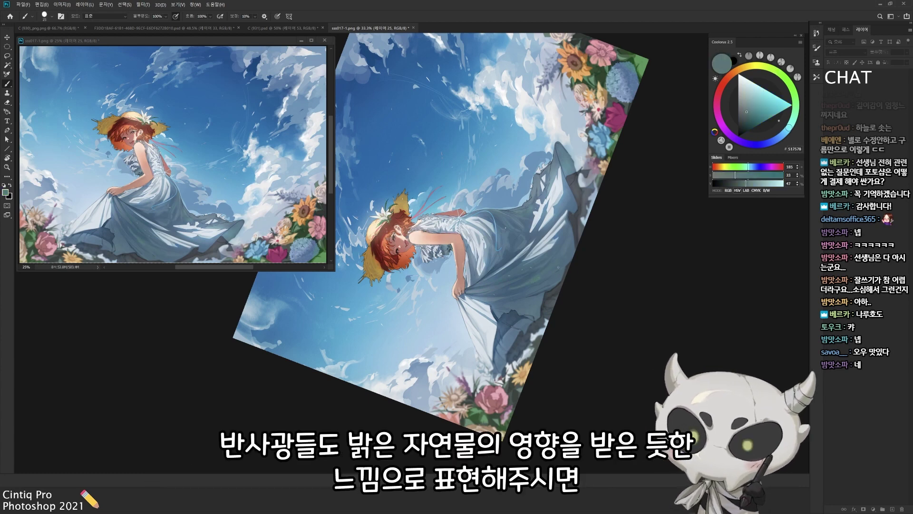
pyautogui.moveTo(530, 294); pyautogui.dragTo(428, 304)
pyautogui.scroll(5, 410, 270)
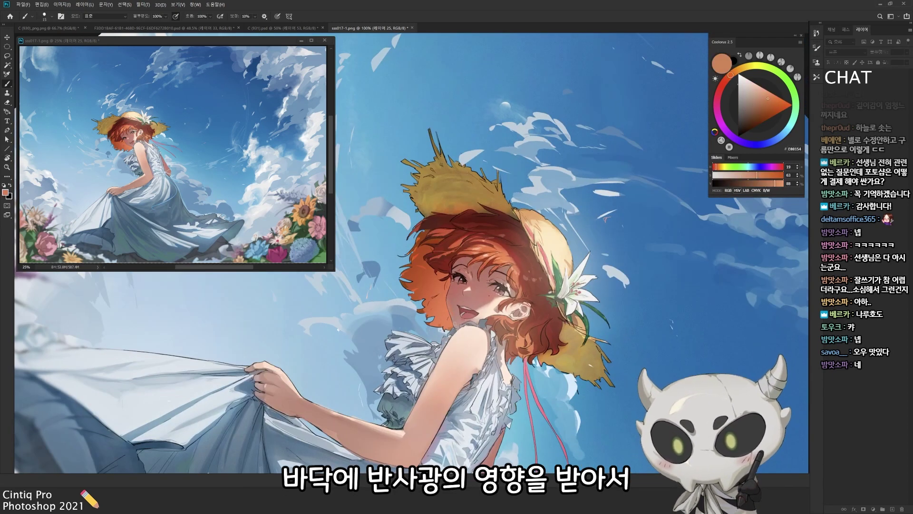
# - Sample muted skin and light orange tones around the hat
pyautogui.keyDown('alt'); pyautogui.click(449, 303); pyautogui.keyUp('alt')
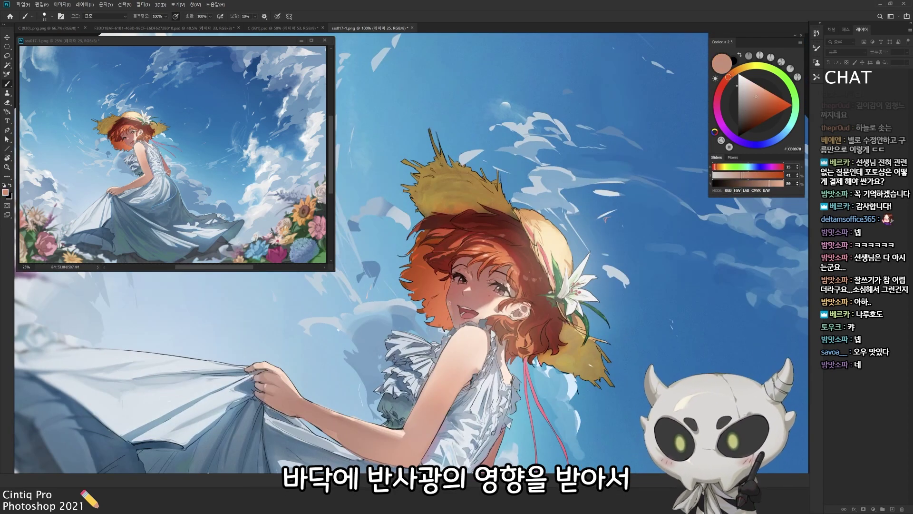
pyautogui.keyDown('alt'); pyautogui.click(465, 254); pyautogui.keyUp('alt')
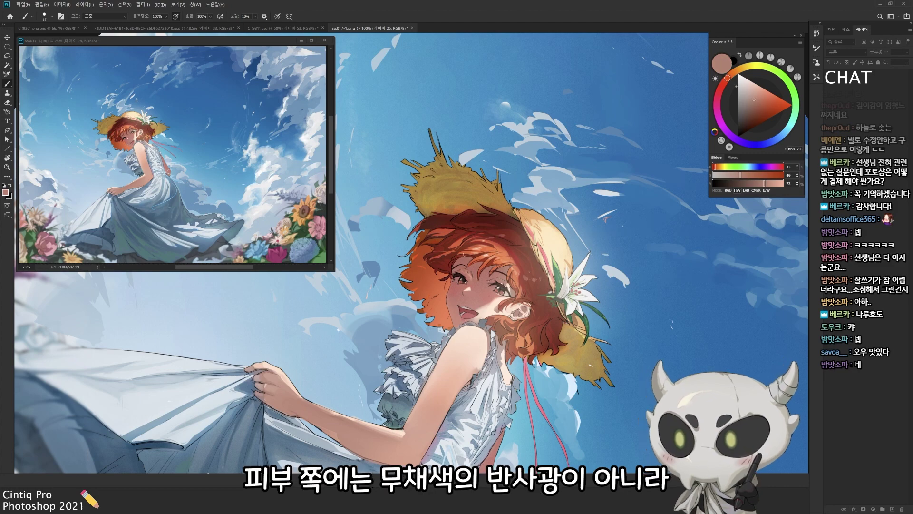
pyautogui.keyDown('alt'); pyautogui.click(454, 328); pyautogui.keyUp('alt')
pyautogui.press('g')
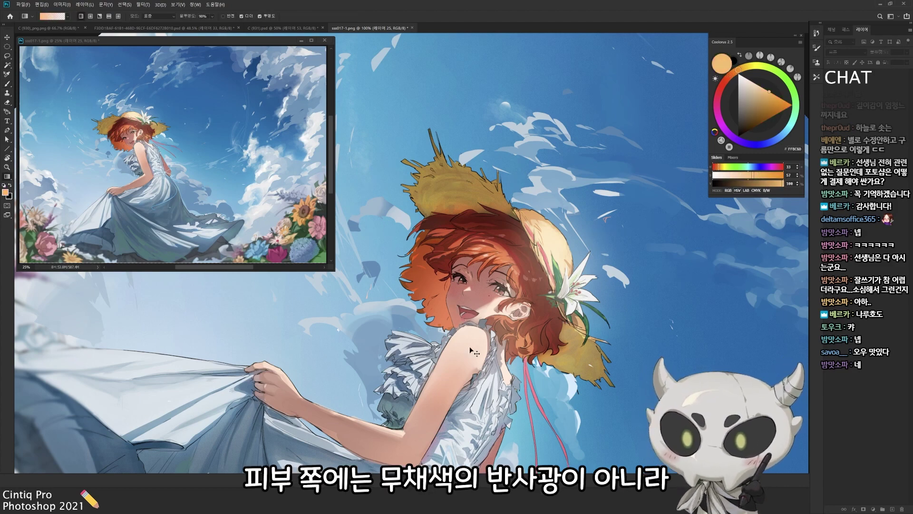
pyautogui.keyDown('alt'); pyautogui.click(458, 362); pyautogui.keyUp('alt')
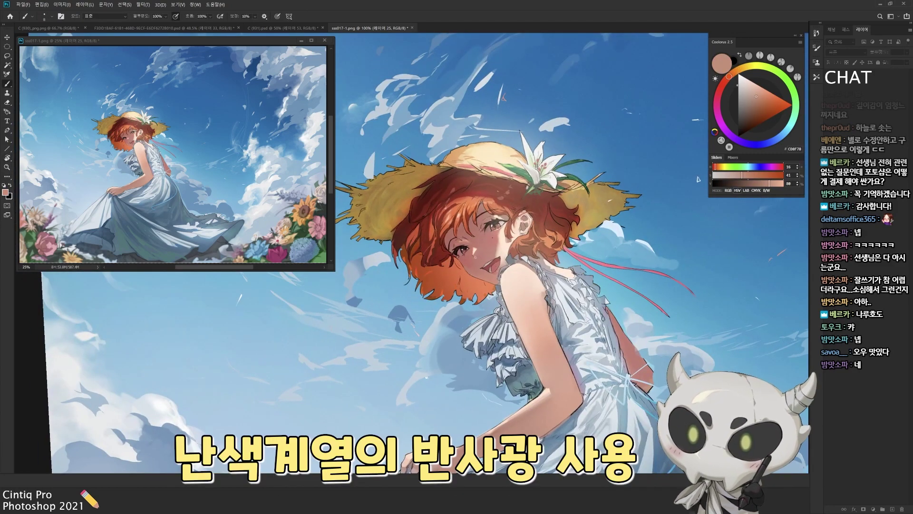
pyautogui.scroll(2, 428, 252)
# - Select the hat's right brim and paint it in lighter straw yellow
pyautogui.press('w')
pyautogui.click(613, 228)
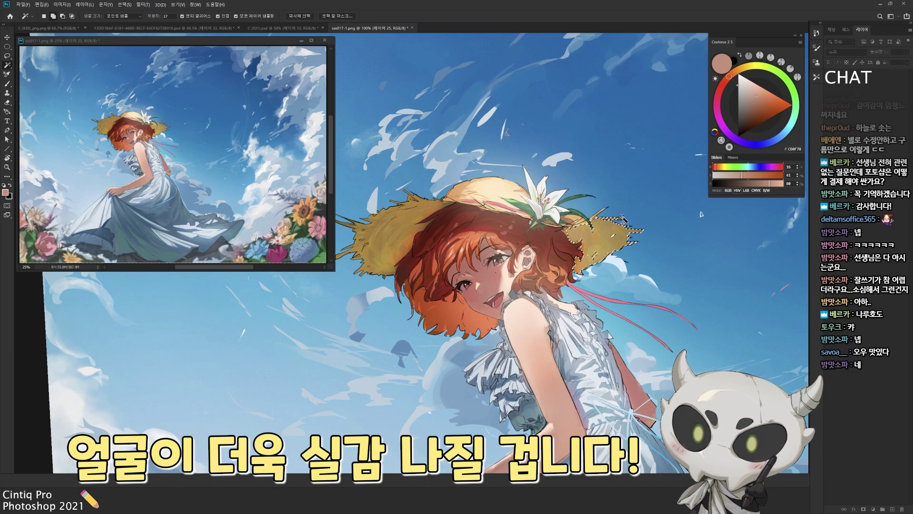
pyautogui.press('b')
pyautogui.keyDown('alt'); pyautogui.click(614, 228); pyautogui.keyUp('alt')
pyautogui.moveTo(585, 238); pyautogui.dragTo(628, 223)
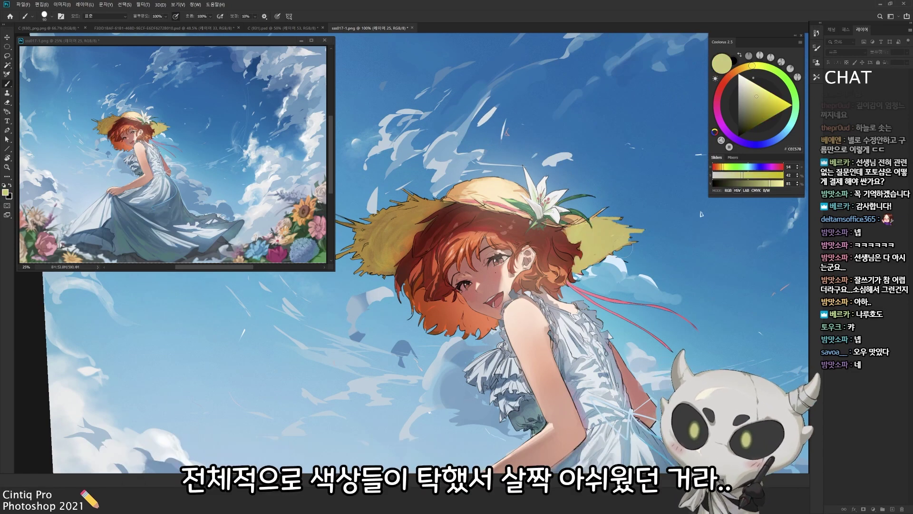
pyautogui.keyDown('alt'); pyautogui.click(623, 219); pyautogui.keyUp('alt')
# - Add fine pale cream straw strokes to the brim with a smaller brush on a tilted view
pyautogui.moveTo(702, 214); pyautogui.dragTo(622, 108)
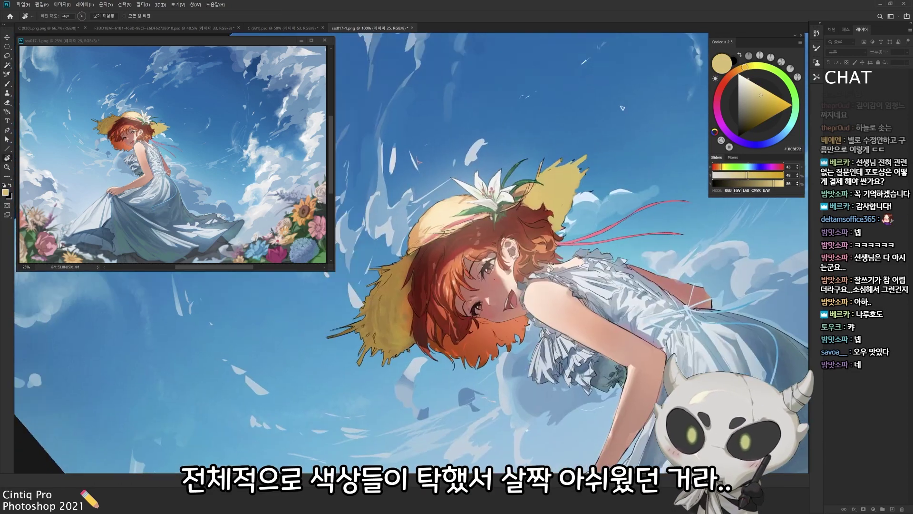
pyautogui.keyDown('alt'); pyautogui.click(407, 300); pyautogui.keyUp('alt')
pyautogui.press('x')
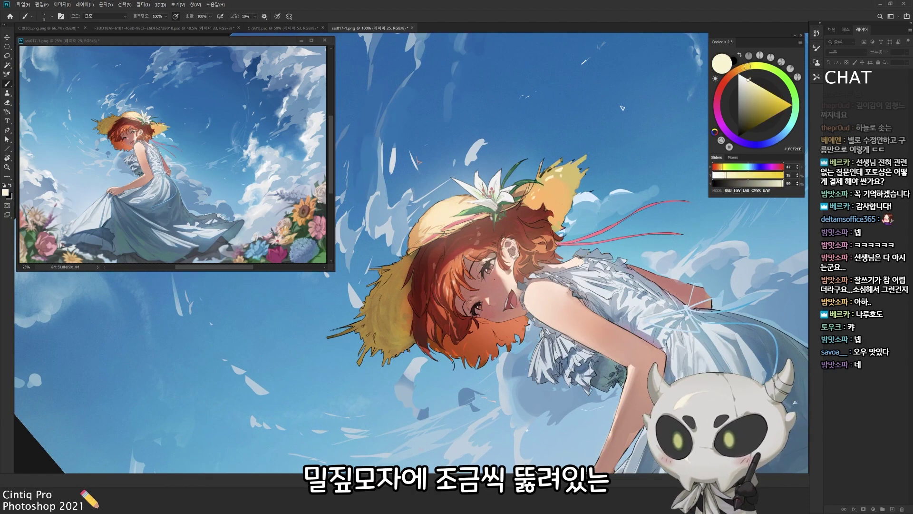
pyautogui.keyDown('alt'); pyautogui.click(621, 108); pyautogui.keyUp('alt')
pyautogui.moveTo(621, 108); pyautogui.dragTo(668, 182)
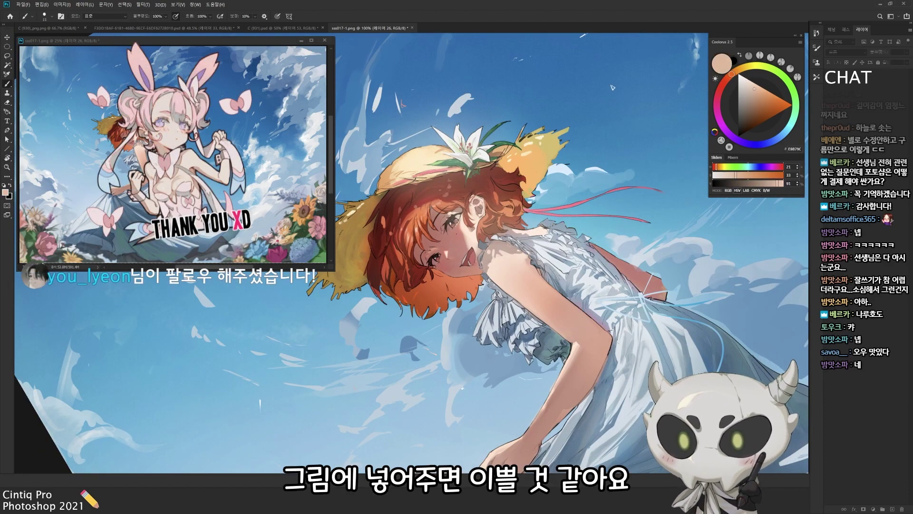
pyautogui.press('g')
pyautogui.moveTo(613, 87); pyautogui.dragTo(547, 157)
pyautogui.keyDown('alt'); pyautogui.click(533, 276); pyautogui.keyUp('alt')
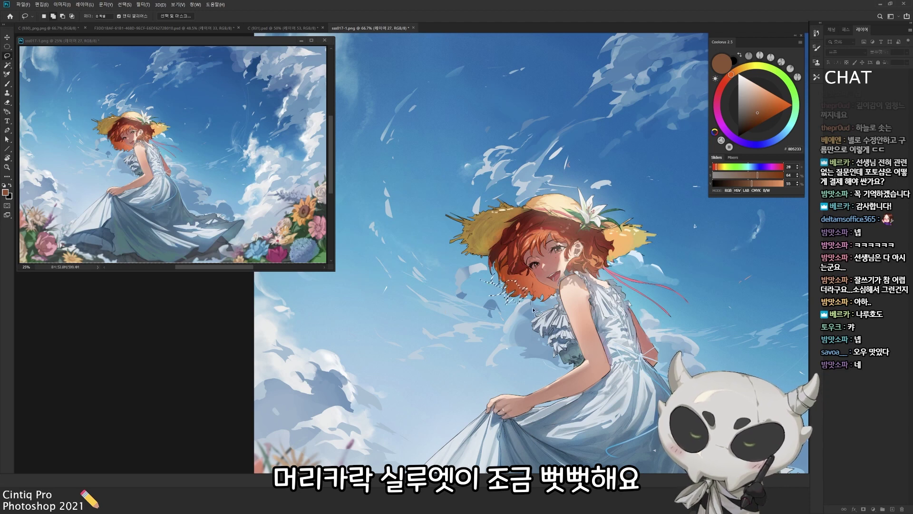
# - Sample lighter and darker hair oranges and paint lighter strands into the hair around her face
pyautogui.press('b')
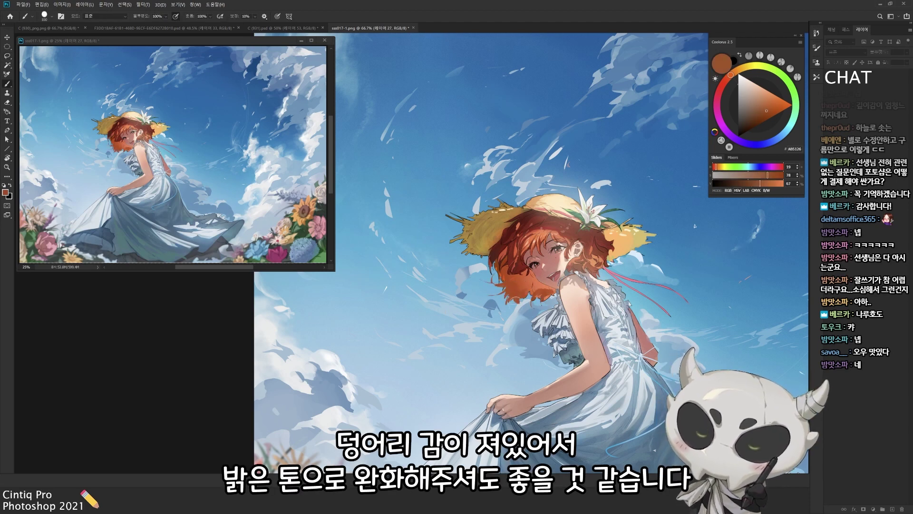
pyautogui.keyDown('alt'); pyautogui.click(550, 289); pyautogui.keyUp('alt')
pyautogui.scroll(1, 579, 233)
pyautogui.press('l')
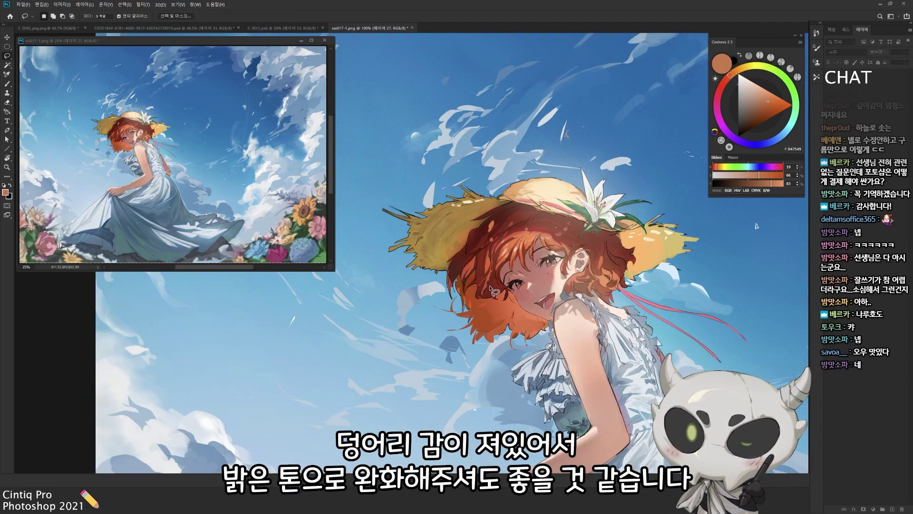
pyautogui.keyDown('alt'); pyautogui.click(490, 285); pyautogui.keyUp('alt')
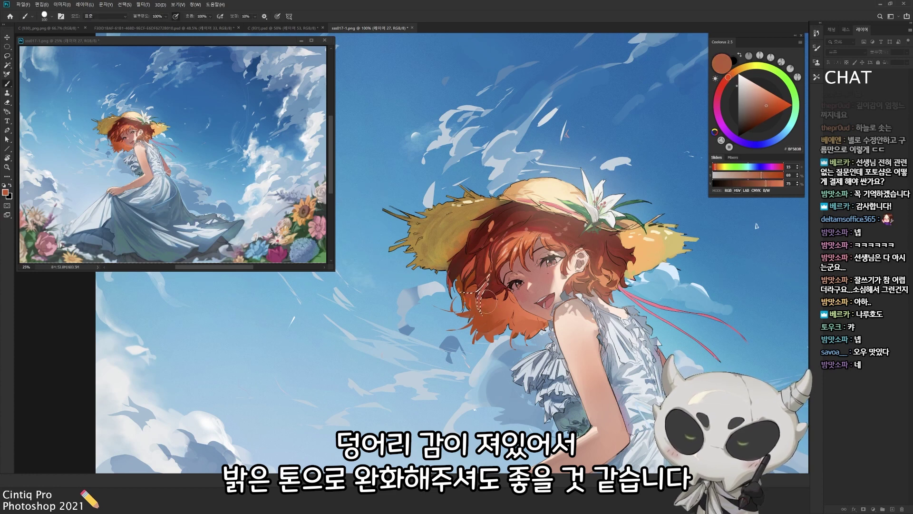
pyautogui.press('b')
pyautogui.press('l')
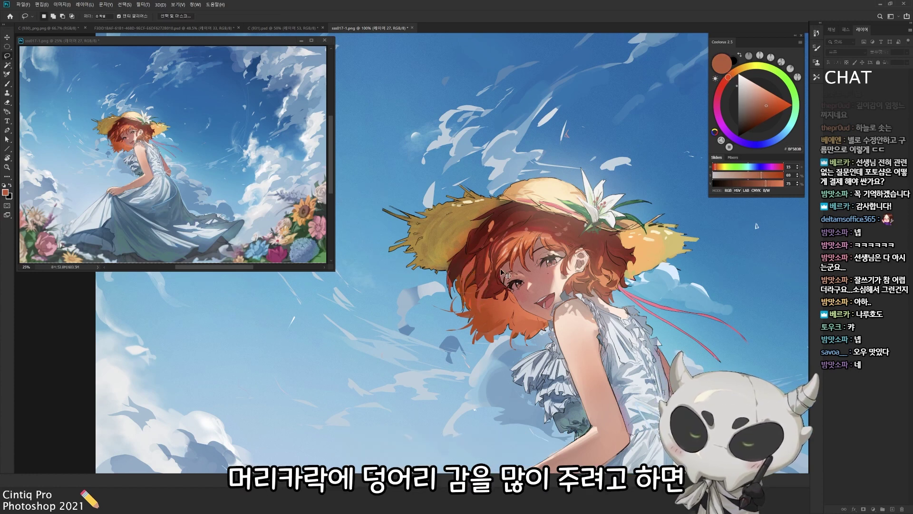
pyautogui.press('b')
pyautogui.keyDown('alt'); pyautogui.click(537, 219); pyautogui.keyUp('alt')
pyautogui.press('[')
pyautogui.press('[')
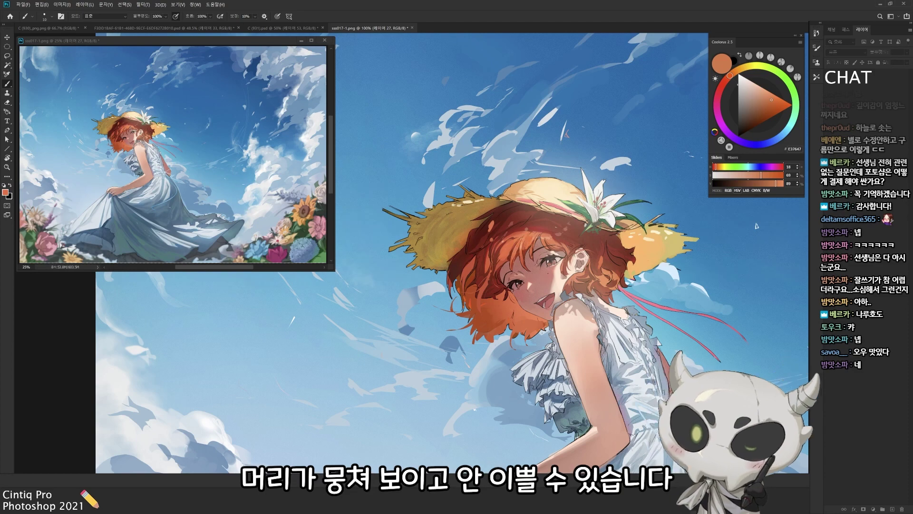
pyautogui.hotkey('ctrl', '-')
pyautogui.hotkey('ctrl', '-')
pyautogui.hotkey('ctrl', '-')
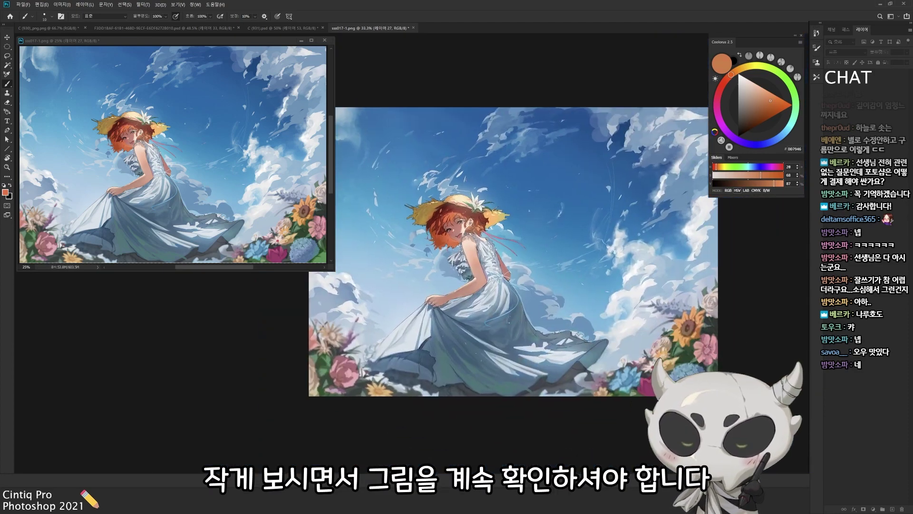
pyautogui.moveTo(461, 272); pyautogui.dragTo(578, 418)
pyautogui.hotkey('ctrl', '-')
pyautogui.hotkey('ctrl', '-')
pyautogui.hotkey('ctrl', '-')
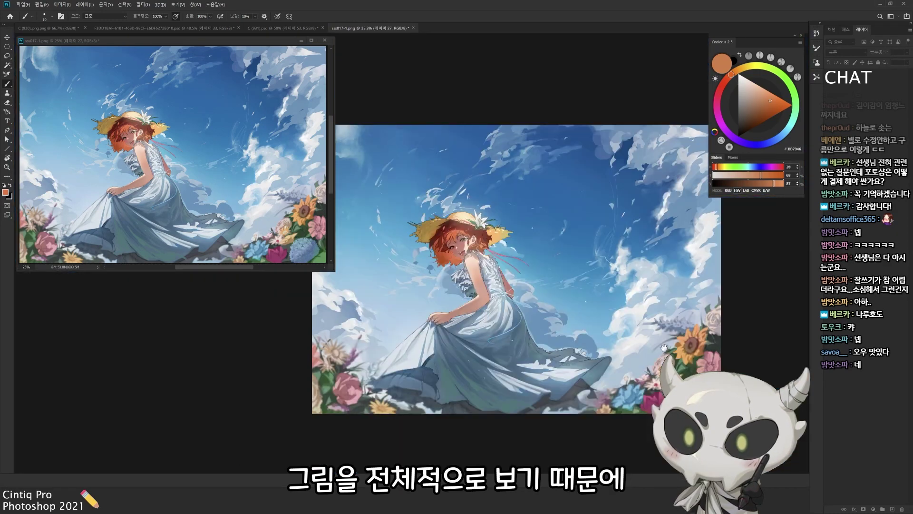
pyautogui.hotkey('ctrl', '+')
pyautogui.hotkey('ctrl', '+')
pyautogui.click(756, 87)
pyautogui.keyDown('alt'); pyautogui.click(495, 351); pyautogui.keyUp('alt')
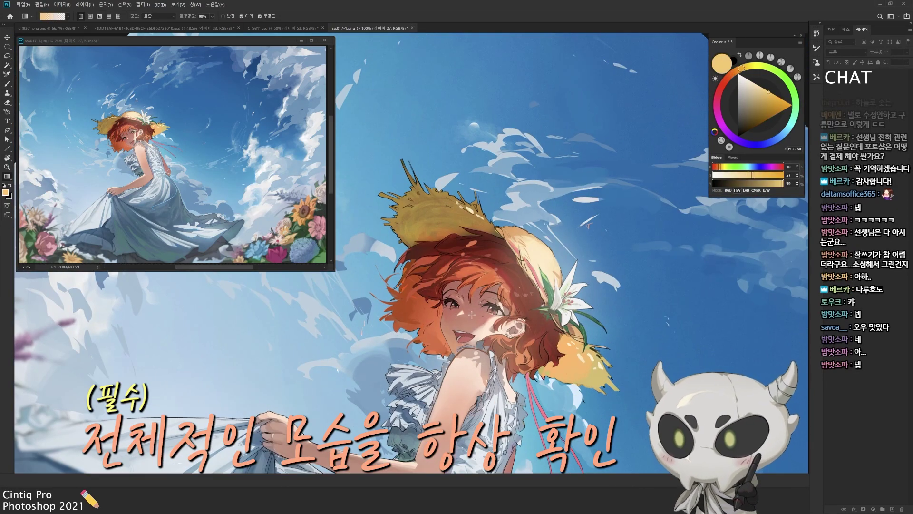
pyautogui.moveTo(495, 352); pyautogui.dragTo(428, 333)
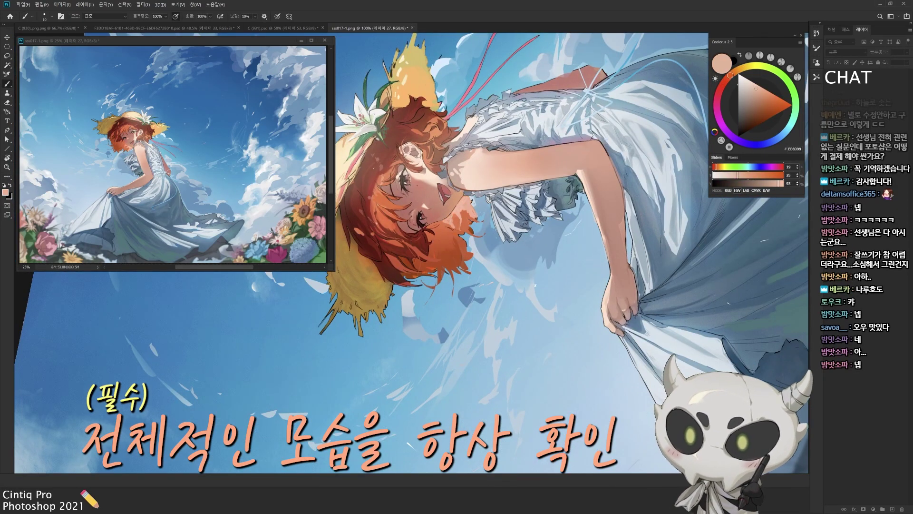
pyautogui.press('Escape')
pyautogui.hotkey('ctrl', '-')
pyautogui.hotkey('ctrl', '-')
pyautogui.hotkey('ctrl', '+')
pyautogui.hotkey('ctrl', '-')
pyautogui.hotkey('ctrl', '-')
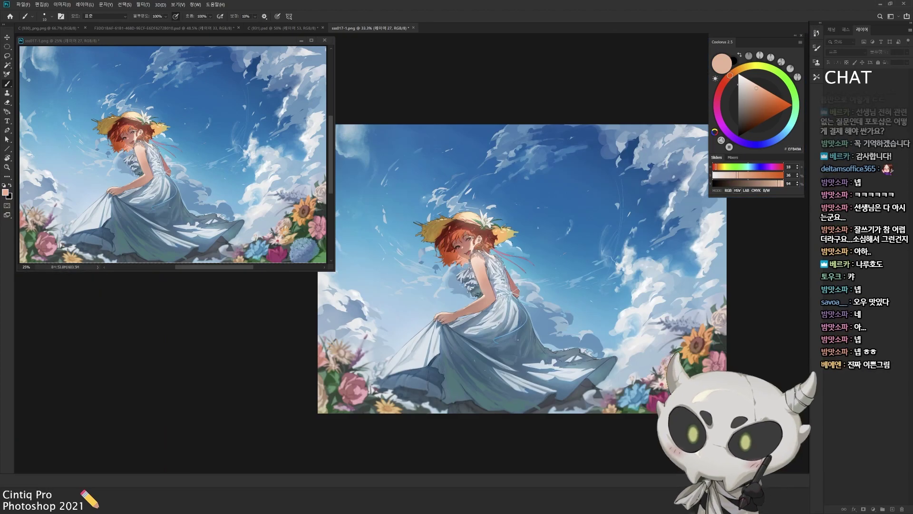
pyautogui.hotkey('ctrl', '+')
pyautogui.hotkey('ctrl', '+')
pyautogui.moveTo(340, 247); pyautogui.dragTo(507, 202)
pyautogui.keyDown('alt'); pyautogui.click(401, 322); pyautogui.keyUp('alt')
pyautogui.keyDown('alt'); pyautogui.click(507, 202); pyautogui.keyUp('alt')
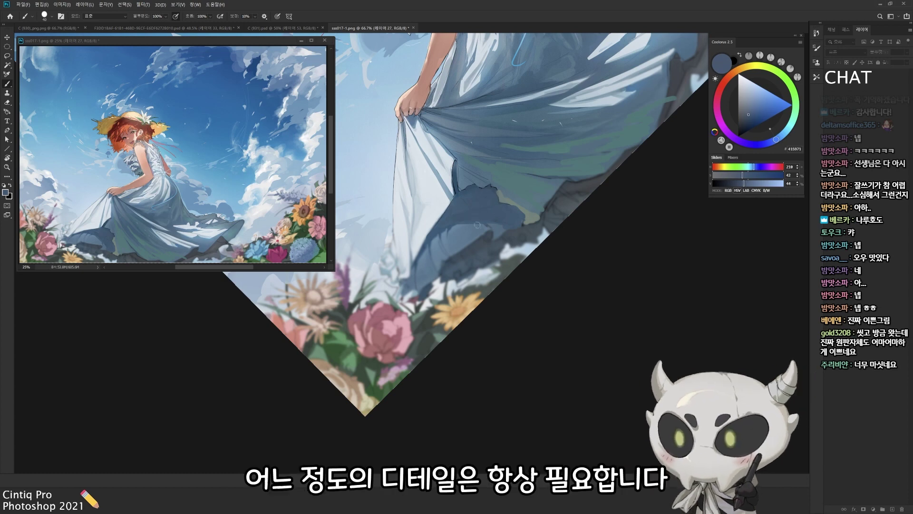
# - Paint a dark blue-violet shadow on the lower skirt, then zoom to 100% on the hem
pyautogui.keyDown('alt'); pyautogui.click(475, 206); pyautogui.keyUp('alt')
pyautogui.moveTo(443, 238); pyautogui.dragTo(451, 279)
pyautogui.press('Escape')
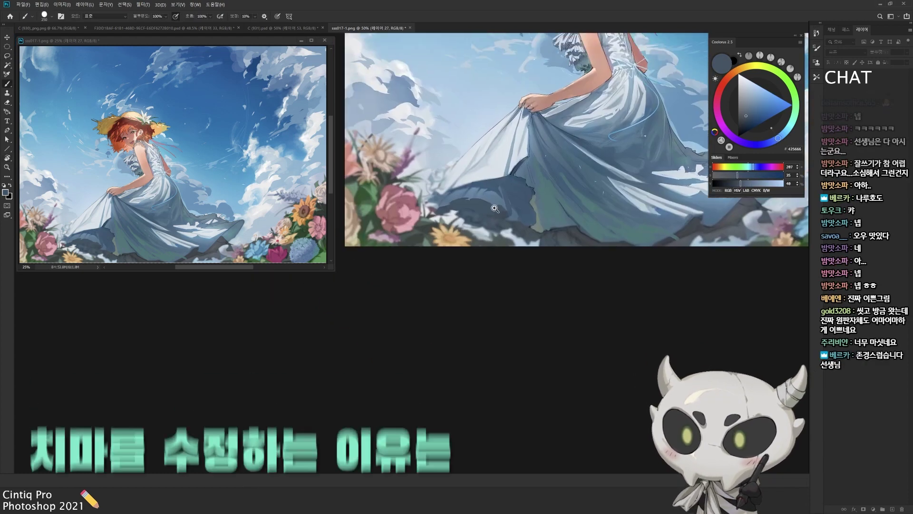
pyautogui.hotkey('ctrl', '+')
pyautogui.moveTo(422, 204); pyautogui.dragTo(334, 204)
pyautogui.keyDown('alt'); pyautogui.click(566, 223); pyautogui.keyUp('alt')
# - Sketch a green guide arc for fuller skirt volume on a new layer, then undo it
pyautogui.hotkey('ctrl', 'shift', 'alt', 'n')
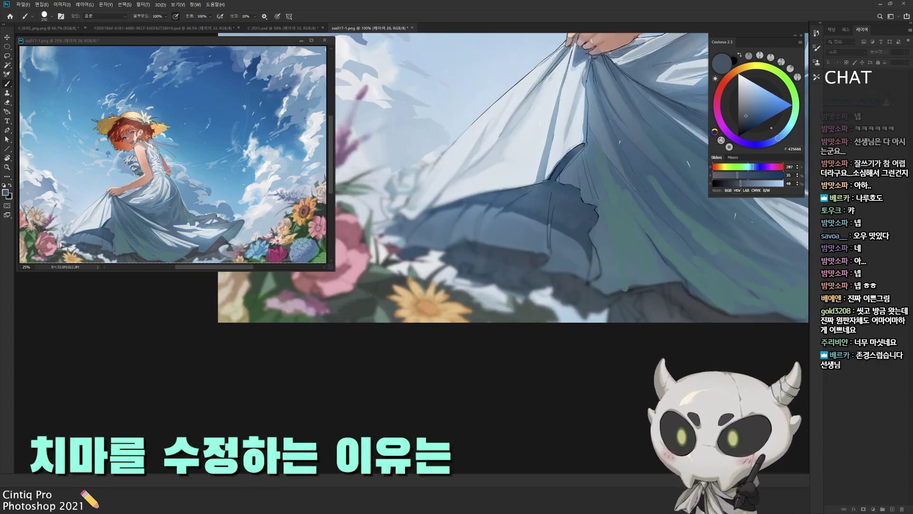
pyautogui.press('[')
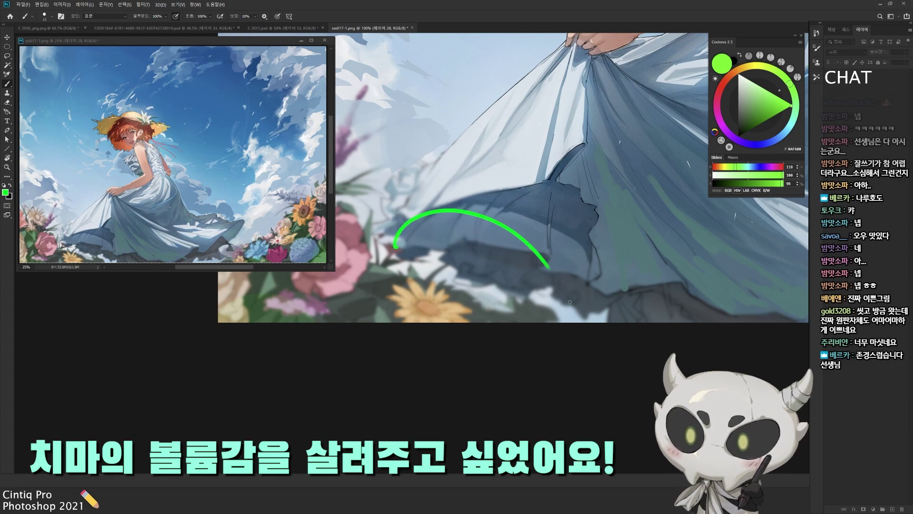
pyautogui.moveTo(415, 231); pyautogui.dragTo(600, 232)
pyautogui.hotkey('ctrl', 'z')
pyautogui.hotkey('ctrl', 'z')
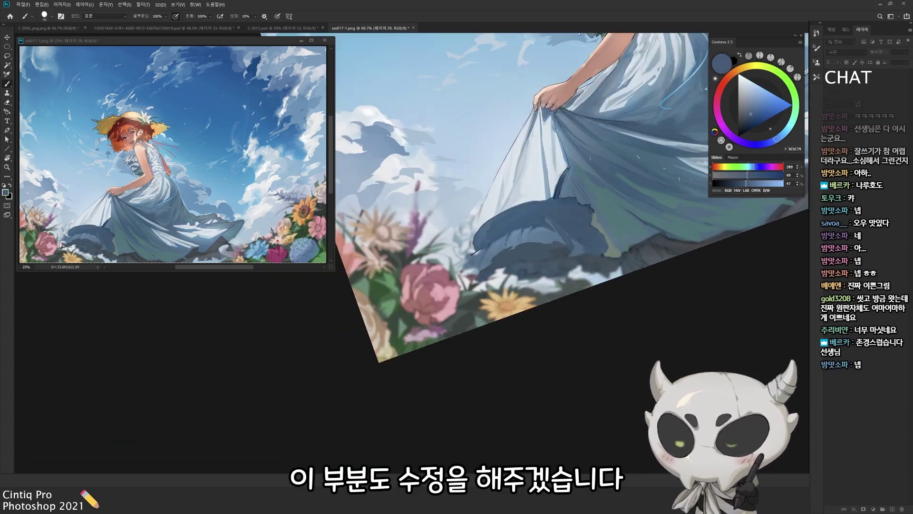
# - Sample dark navy and mid blue skirt tones, setting the brush to size 45
pyautogui.keyDown('alt'); pyautogui.click(506, 245); pyautogui.keyUp('alt')
pyautogui.keyDown('alt'); pyautogui.click(499, 235); pyautogui.keyUp('alt')
pyautogui.keyDown('alt'); pyautogui.click(492, 228); pyautogui.keyUp('alt')
pyautogui.press('[')
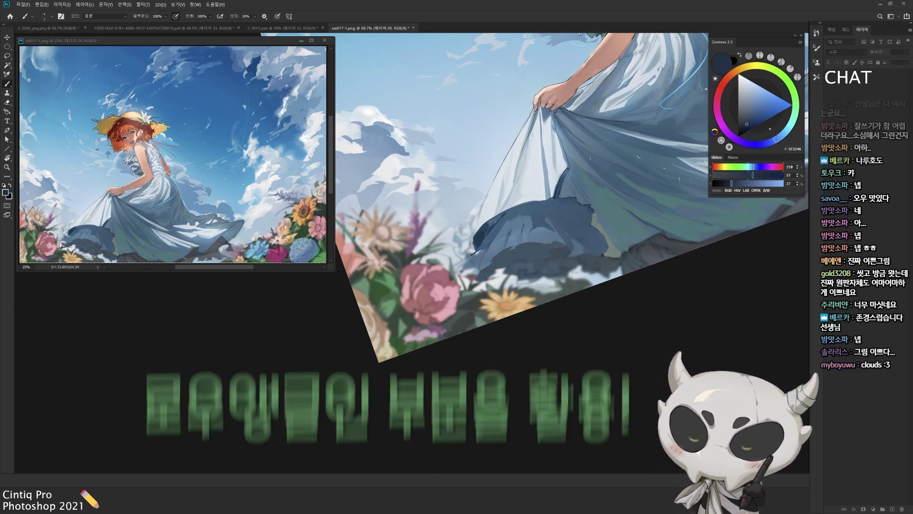
pyautogui.keyDown('alt'); pyautogui.click(479, 251); pyautogui.keyUp('alt')
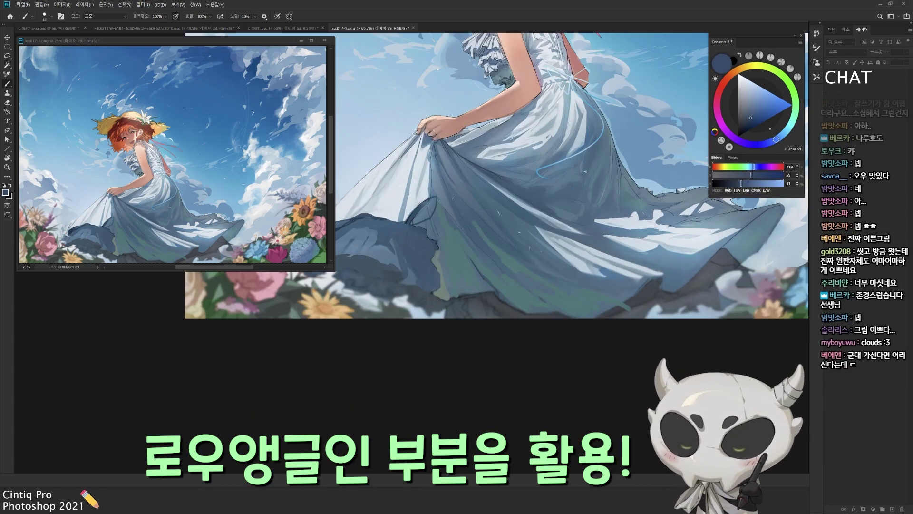
pyautogui.press(']')
pyautogui.press(']')
pyautogui.press(']')
# - Paint blue-teal, grey-green and dark slate shadows into the skirt with a size-35 brush
pyautogui.moveTo(417, 159); pyautogui.dragTo(419, 351)
pyautogui.keyDown('alt'); pyautogui.click(477, 319); pyautogui.keyUp('alt')
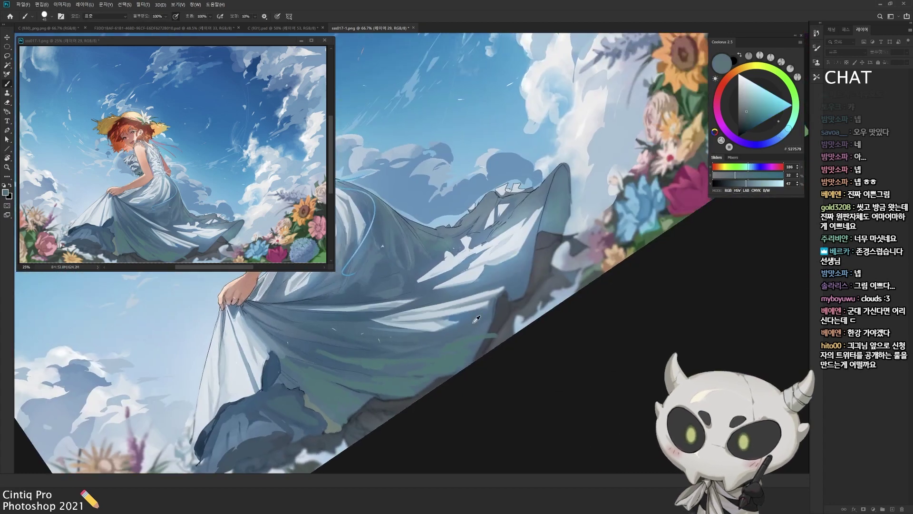
pyautogui.press('[')
pyautogui.moveTo(476, 318); pyautogui.dragTo(536, 287)
pyautogui.keyDown('alt'); pyautogui.click(536, 287); pyautogui.keyUp('alt')
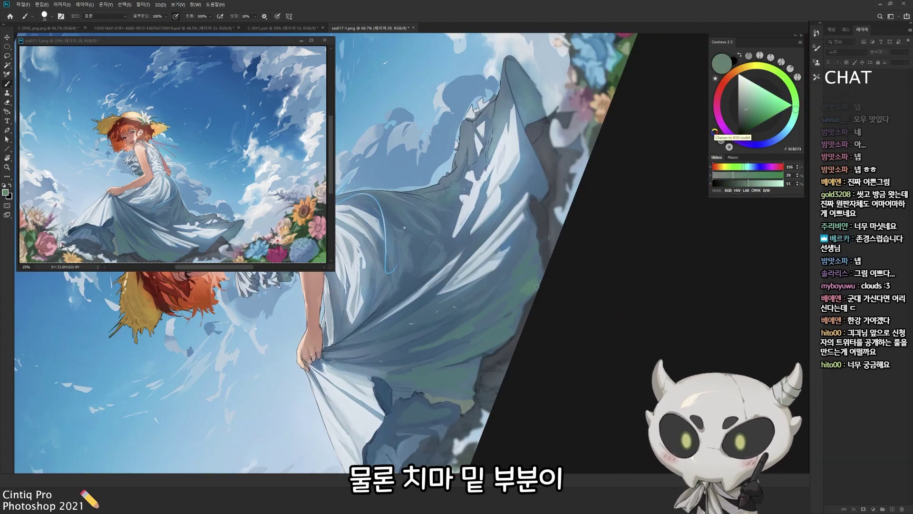
pyautogui.keyDown('alt'); pyautogui.click(469, 339); pyautogui.keyUp('alt')
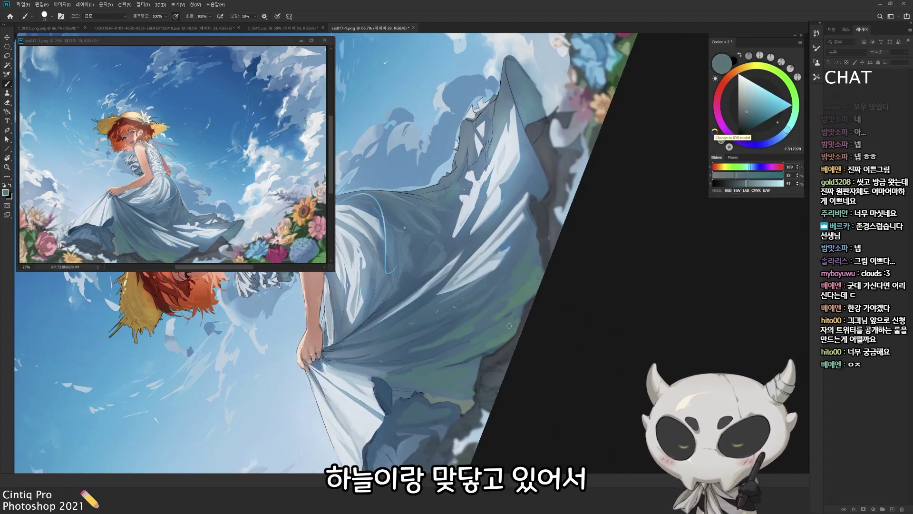
pyautogui.keyDown('alt'); pyautogui.click(471, 348); pyautogui.keyUp('alt')
pyautogui.moveTo(471, 348)
pyautogui.mouseDown()
pyautogui.moveTo(405, 311)
pyautogui.moveTo(405, 320)
pyautogui.mouseUp()
pyautogui.keyDown('alt'); pyautogui.click(405, 311); pyautogui.keyUp('alt')
# - With a size-20 brush, refine blue-grey, grey-green and charcoal shadows on the skirt
pyautogui.press('[')
pyautogui.keyDown('alt'); pyautogui.click(487, 227); pyautogui.keyUp('alt')
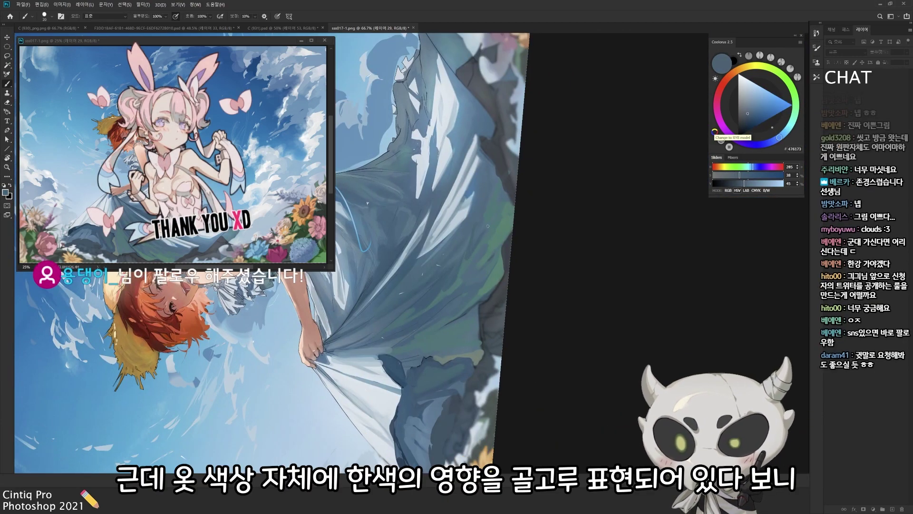
pyautogui.keyDown('alt'); pyautogui.click(478, 228); pyautogui.keyUp('alt')
pyautogui.moveTo(478, 229); pyautogui.dragTo(418, 280)
pyautogui.keyDown('alt'); pyautogui.click(513, 244); pyautogui.keyUp('alt')
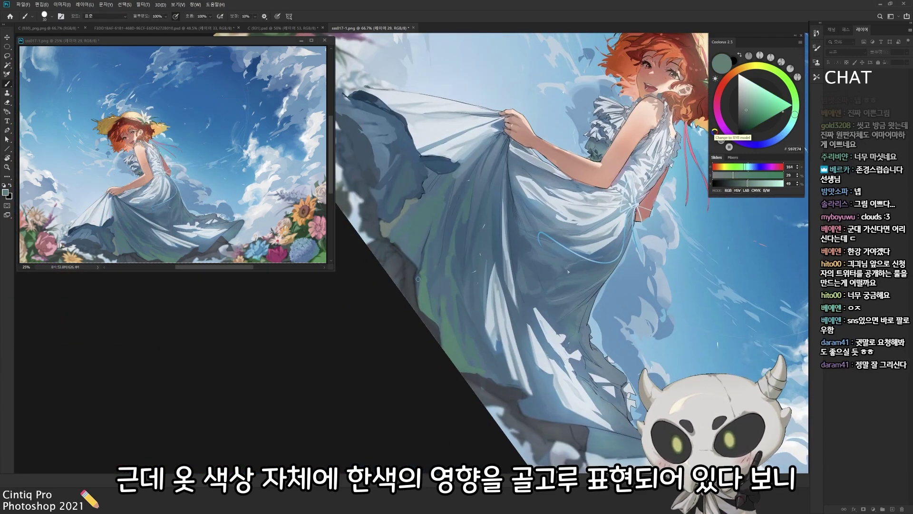
pyautogui.keyDown('alt'); pyautogui.click(419, 285); pyautogui.keyUp('alt')
pyautogui.press('Escape')
pyautogui.hotkey('ctrl', '-')
pyautogui.hotkey('ctrl', '-')
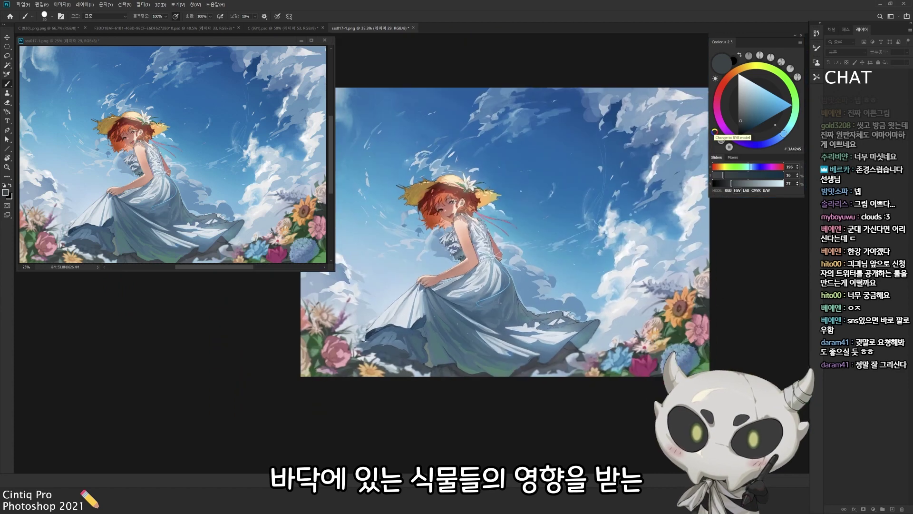
# - Sample a light blue-grey from the skirt and mid and darker blues from the sky
pyautogui.hotkey('ctrl', '+')
pyautogui.press('l')
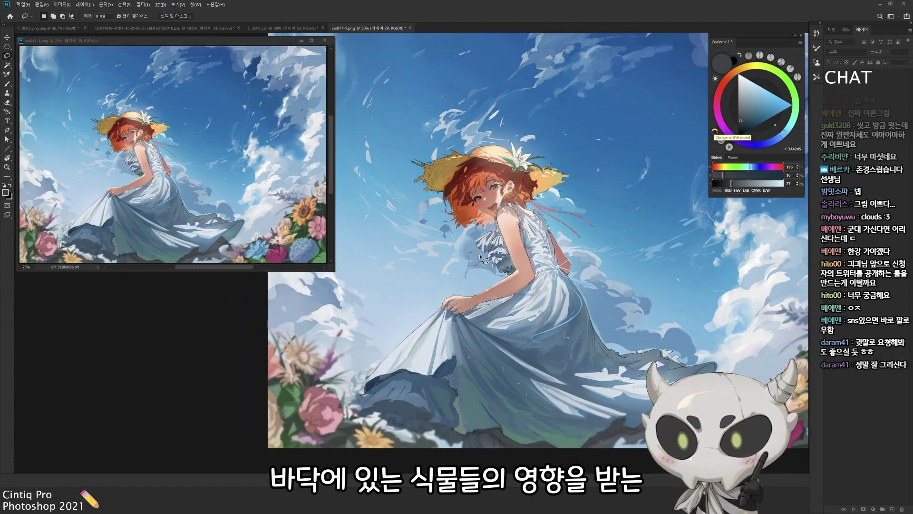
pyautogui.press('b')
pyautogui.keyDown('alt'); pyautogui.click(452, 260); pyautogui.keyUp('alt')
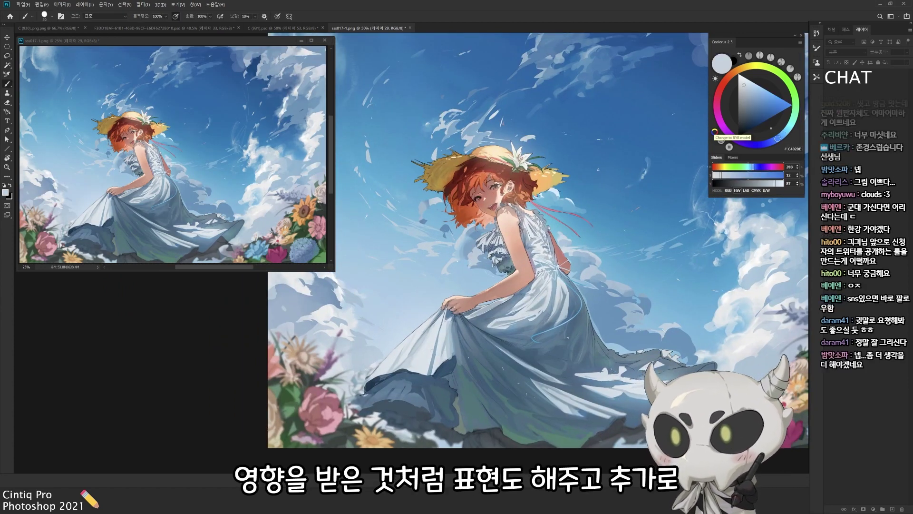
pyautogui.moveTo(530, 93); pyautogui.dragTo(587, 180)
pyautogui.keyDown('alt'); pyautogui.click(587, 180); pyautogui.keyUp('alt')
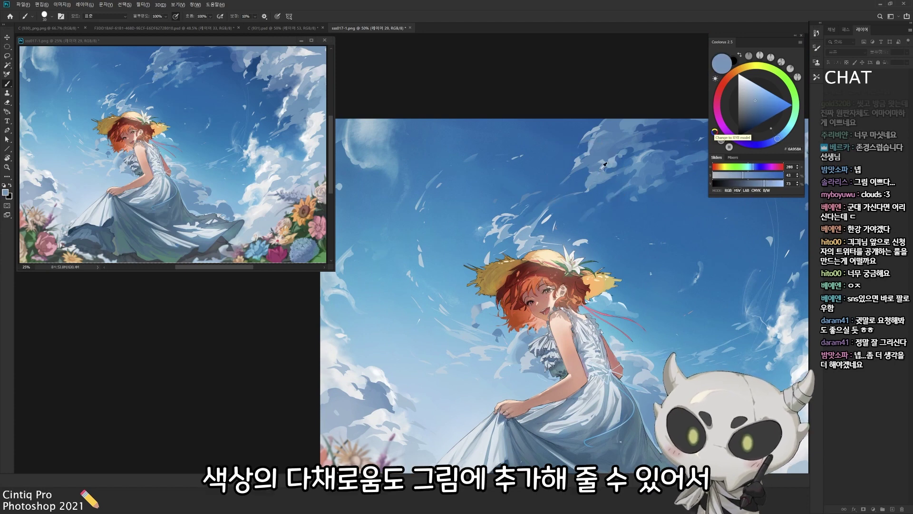
pyautogui.keyDown('alt'); pyautogui.click(590, 158); pyautogui.keyUp('alt')
# - Sample a pale blue from the painting near the skirt hem and face
pyautogui.moveTo(594, 186)
pyautogui.mouseDown()
pyautogui.moveTo(424, 36)
pyautogui.moveTo(347, 127)
pyautogui.moveTo(369, 112)
pyautogui.mouseUp()
pyautogui.press('l')
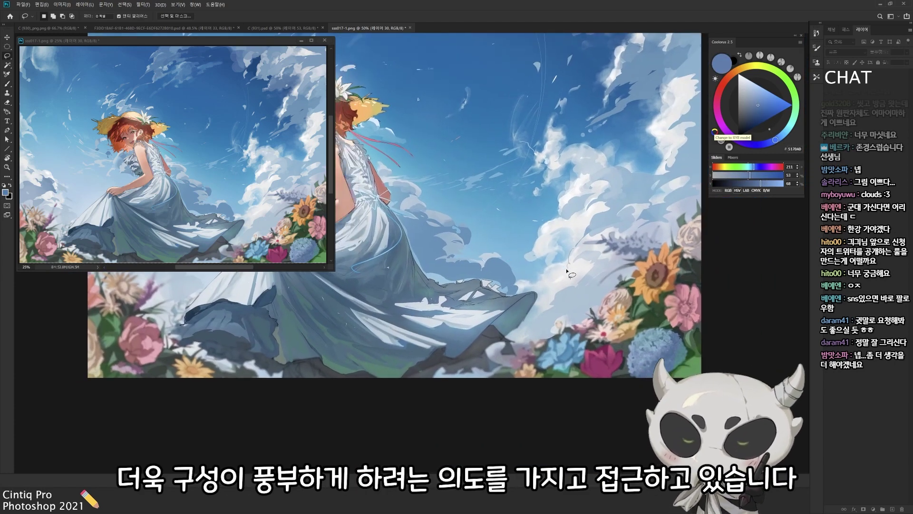
pyautogui.press('b')
pyautogui.keyDown('alt'); pyautogui.click(541, 296); pyautogui.keyUp('alt')
pyautogui.moveTo(541, 296); pyautogui.dragTo(620, 391)
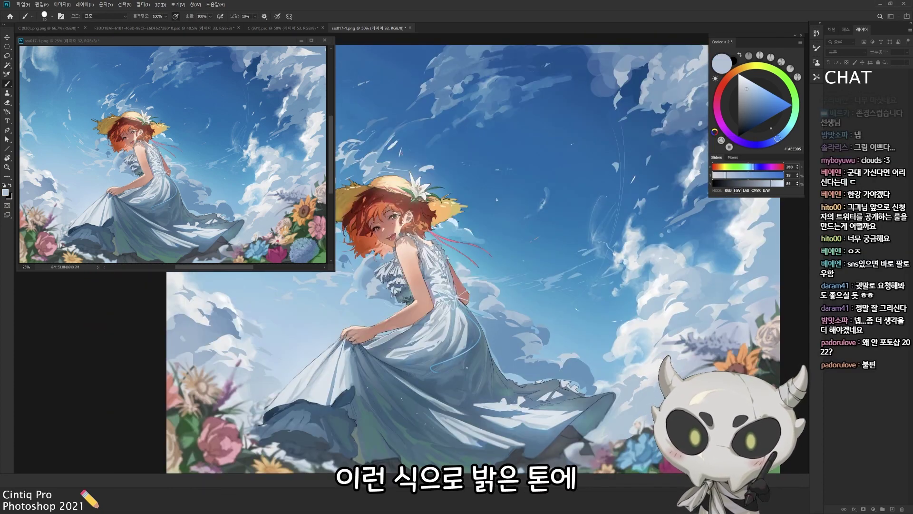
# - Fill a layer with pale yellow, set Hue/Saturation lightness to about -37, and start a petal layer
pyautogui.click(750, 67)
pyautogui.hotkey('alt', 'BackSpace')
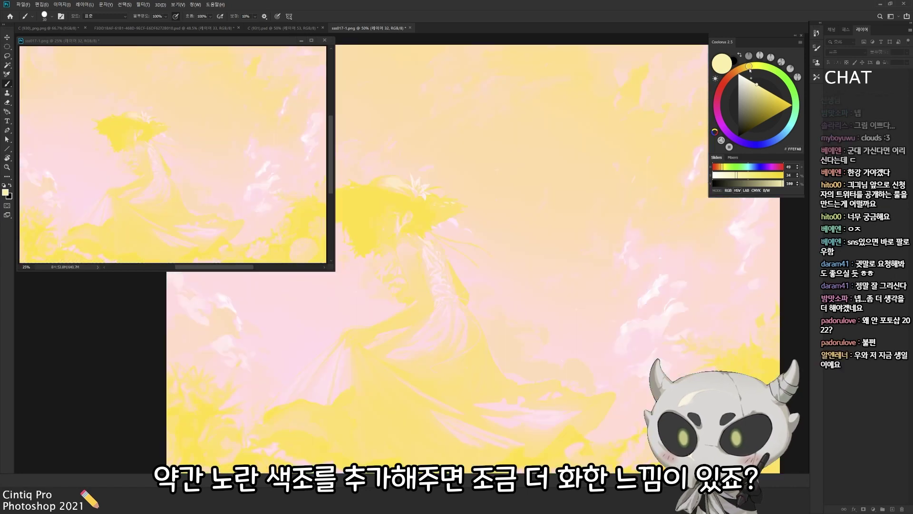
pyautogui.hotkey('ctrl', 'u')
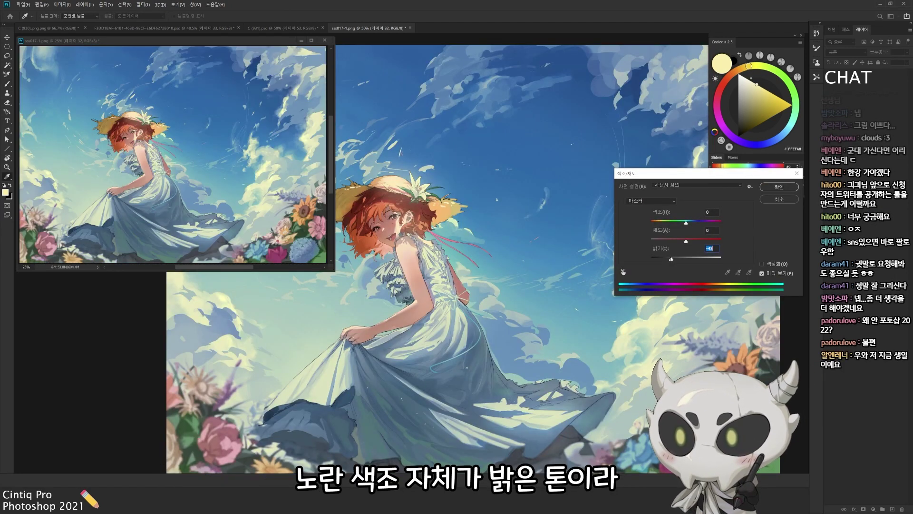
pyautogui.moveTo(674, 258); pyautogui.dragTo(675, 258)
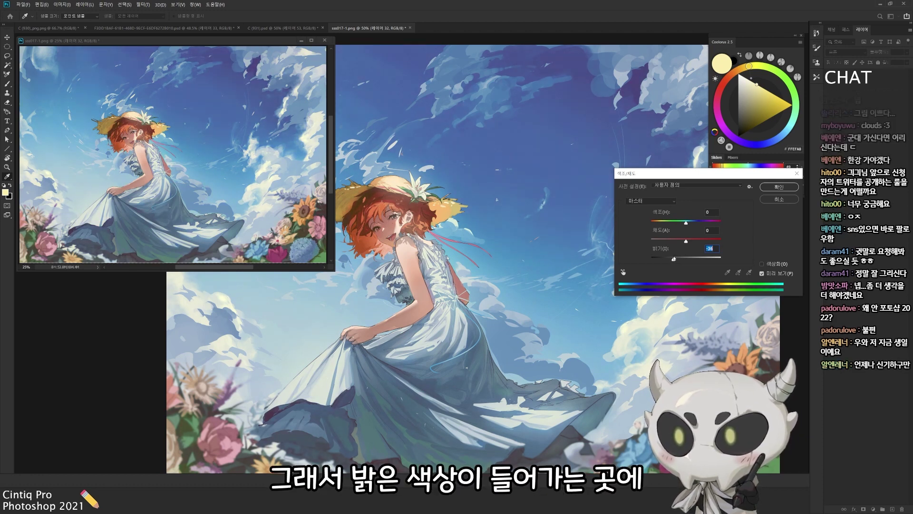
pyautogui.moveTo(673, 258); pyautogui.dragTo(673, 259)
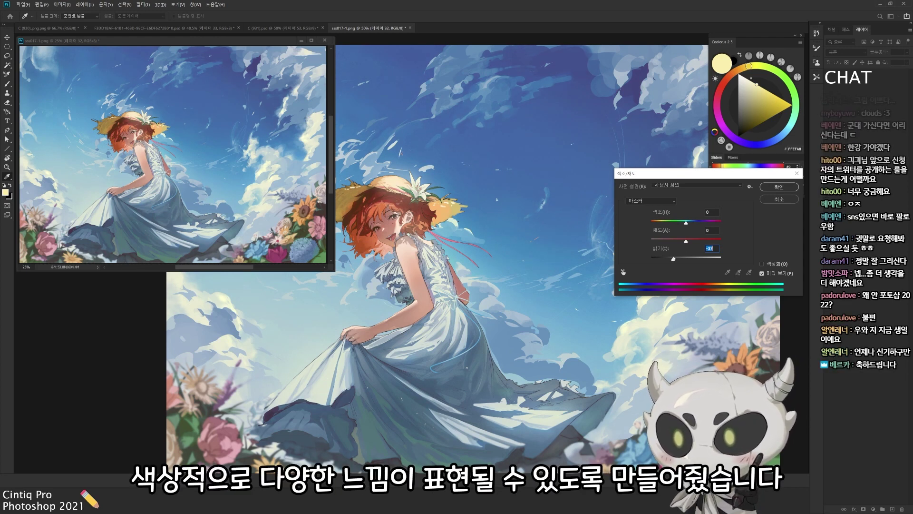
pyautogui.click(759, 188)
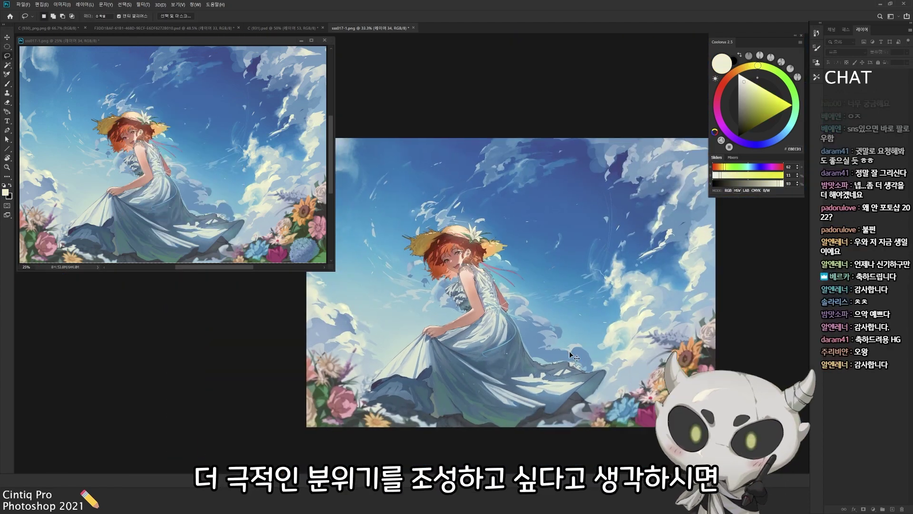
pyautogui.hotkey('ctrl', 'j')
pyautogui.moveTo(394, 329); pyautogui.dragTo(382, 325)
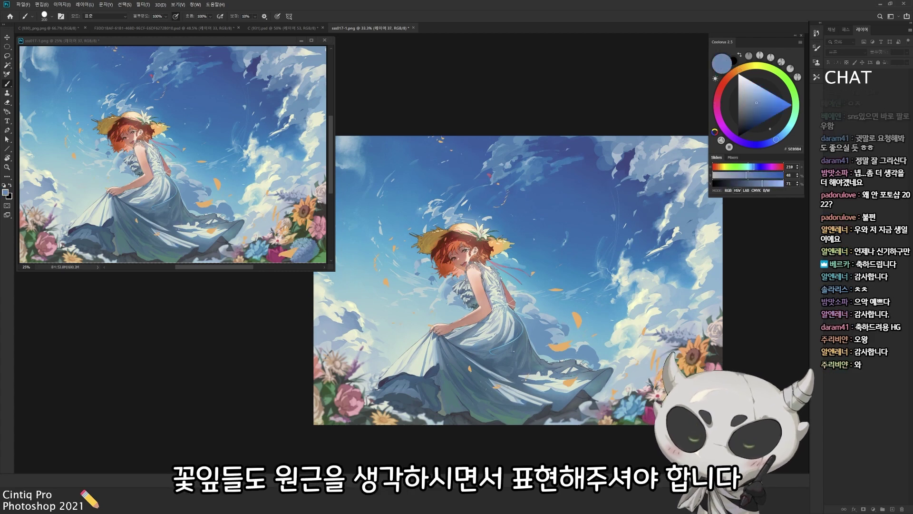
# - Paint pale petals over the orange ones and briefly tilt the canvas to judge composition
pyautogui.moveTo(526, 359); pyautogui.dragTo(547, 377)
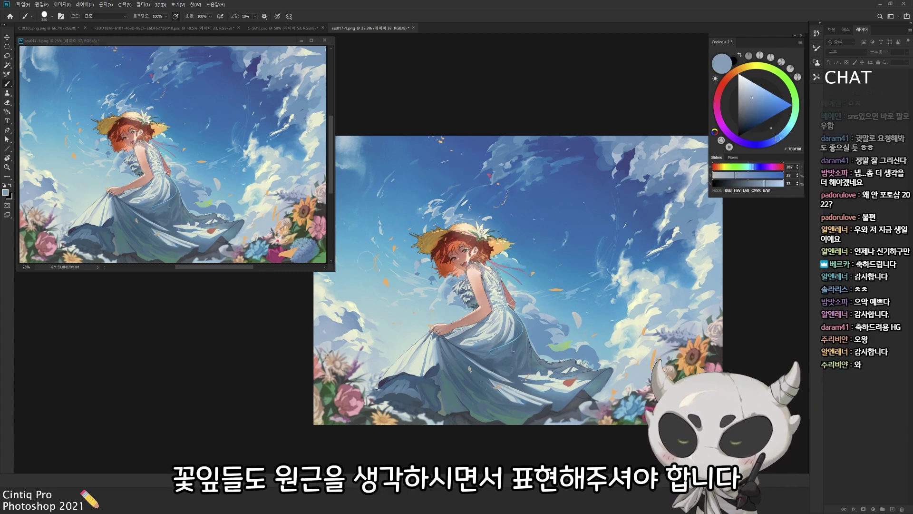
pyautogui.moveTo(619, 190); pyautogui.dragTo(594, 143)
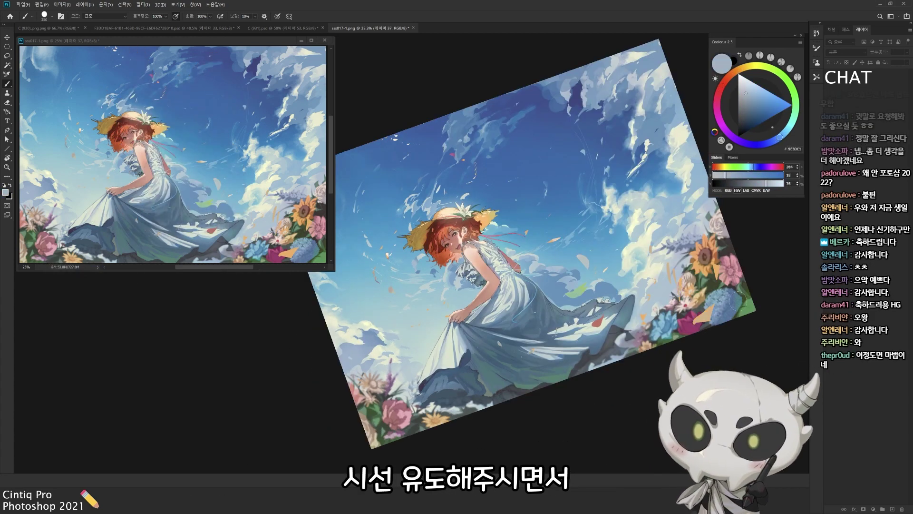
pyautogui.press('Escape')
pyautogui.hotkey('ctrl', '+')
# - Zoom out to the whole painting and pick a deep sky blue for the brush
pyautogui.press('l')
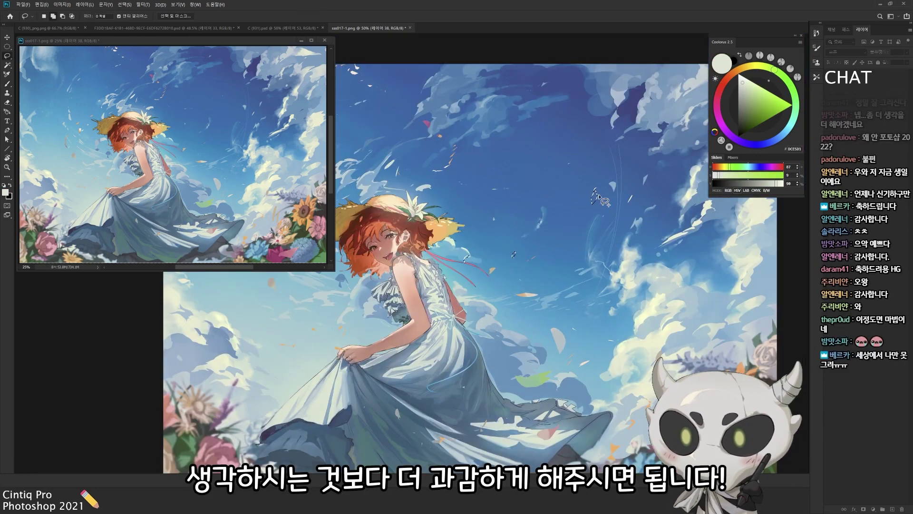
pyautogui.hotkey('ctrl', '-')
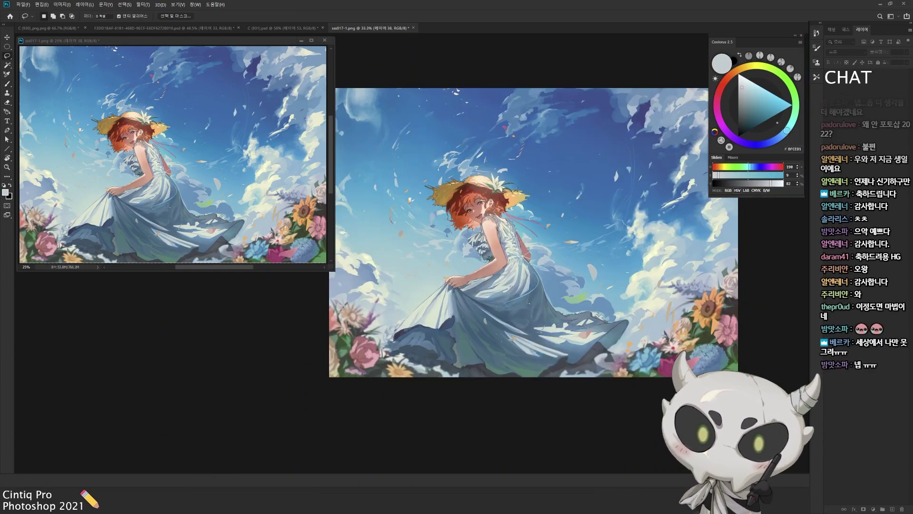
pyautogui.press('b')
pyautogui.moveTo(338, 135); pyautogui.dragTo(377, 163)
pyautogui.keyDown('alt'); pyautogui.click(377, 163); pyautogui.keyUp('alt')
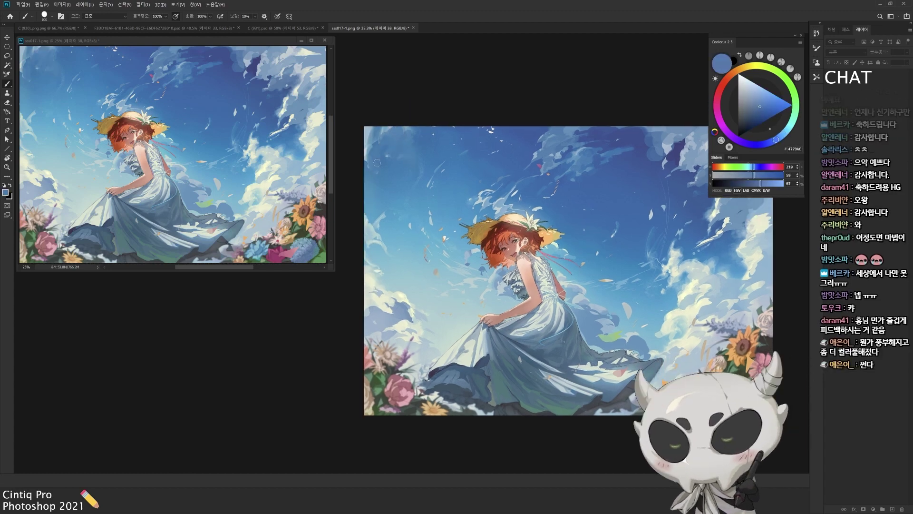
# - Zoom in on the lower-right flowers and sample a sky blue near the girl
pyautogui.hotkey('ctrl', '+')
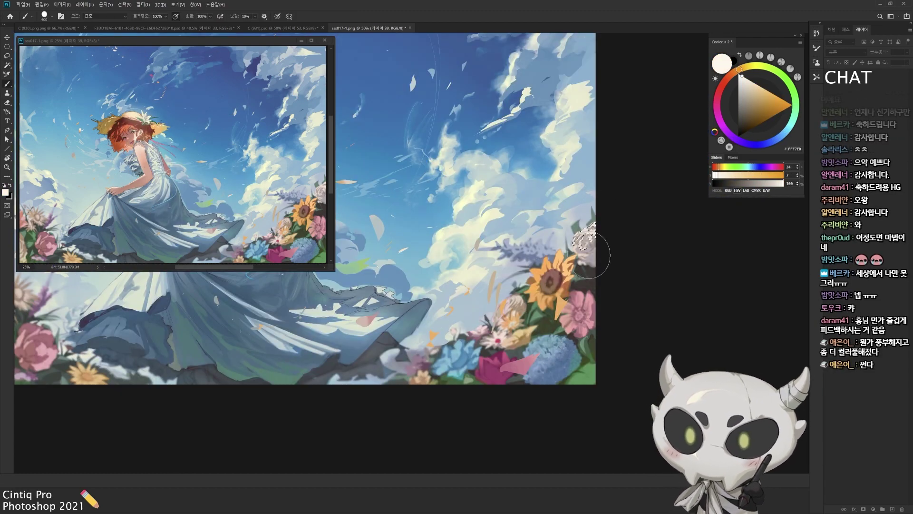
pyautogui.scroll(-2, 590, 256)
pyautogui.scroll(4, 424, 268)
pyautogui.scroll(-2, 425, 268)
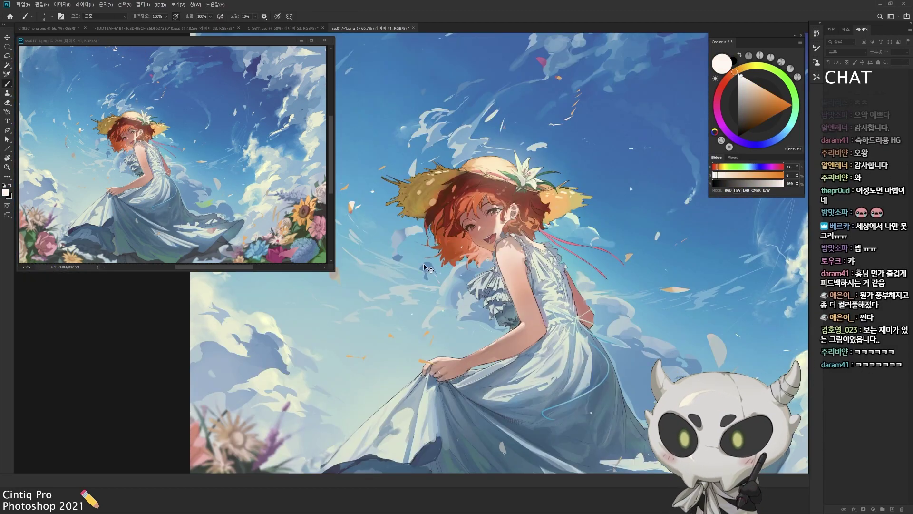
pyautogui.scroll(-2, 425, 268)
pyautogui.keyDown('alt'); pyautogui.click(609, 189); pyautogui.keyUp('alt')
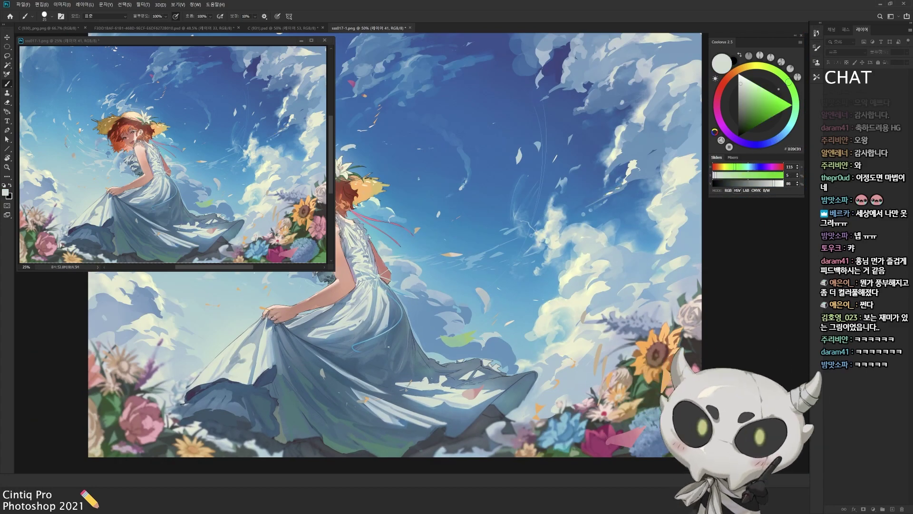
# - Sample a muted sky blue and a pale cloud colour while recentring the painting
pyautogui.moveTo(419, 179); pyautogui.dragTo(495, 266)
pyautogui.scroll(-1, 495, 267)
pyautogui.keyDown('alt'); pyautogui.click(651, 102); pyautogui.keyUp('alt')
pyautogui.moveTo(651, 103); pyautogui.dragTo(585, 112)
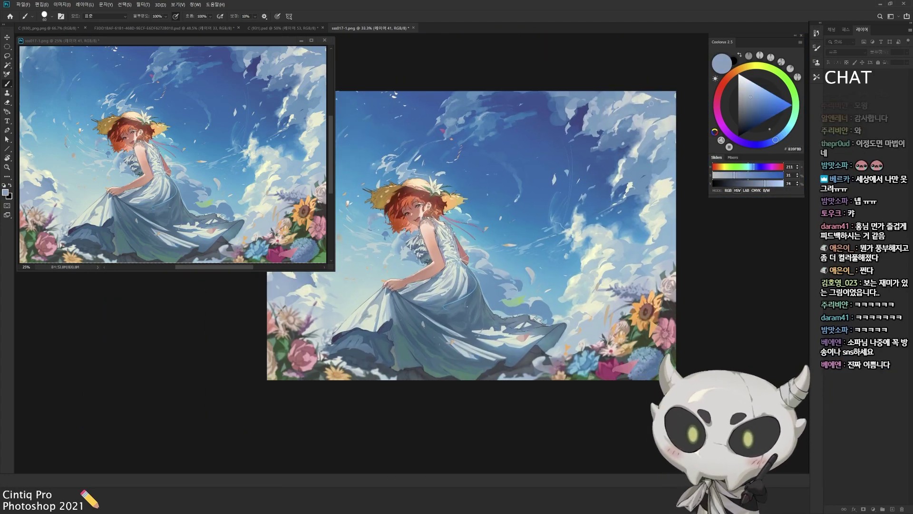
pyautogui.keyDown('alt'); pyautogui.click(389, 287); pyautogui.keyUp('alt')
pyautogui.moveTo(389, 287)
pyautogui.mouseDown()
pyautogui.moveTo(483, 282)
pyautogui.moveTo(454, 259)
pyautogui.moveTo(455, 298)
pyautogui.mouseUp()
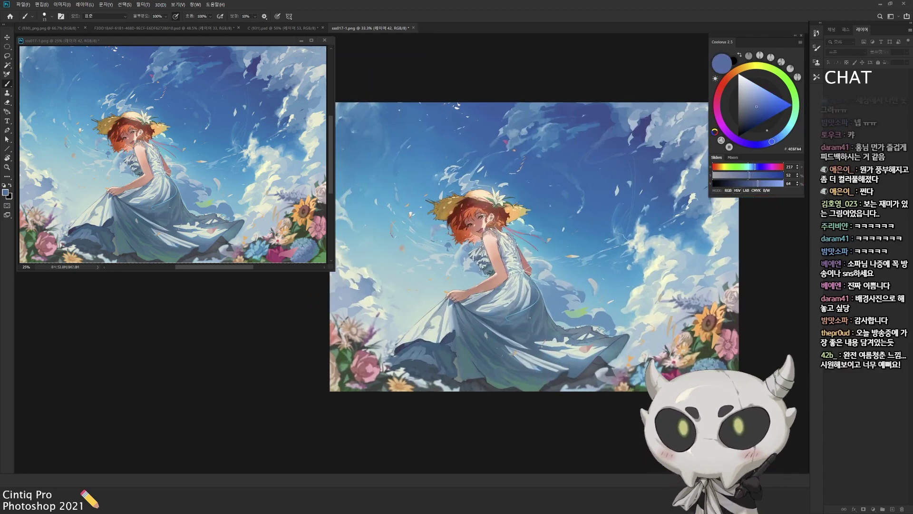
# - Tilt the canvas about 24° to review composition, straighten it, and sample a deep sky blue
pyautogui.press('r')
pyautogui.moveTo(602, 123); pyautogui.dragTo(561, 115)
pyautogui.press('Escape')
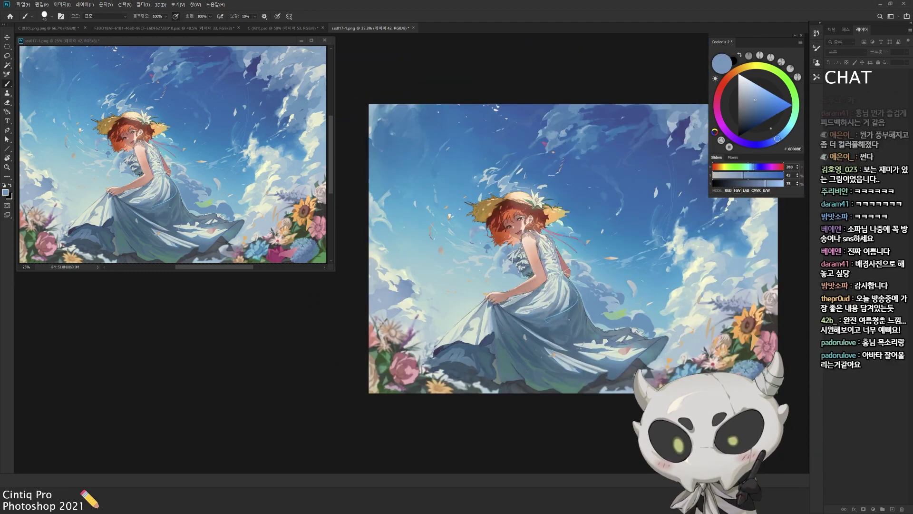
pyautogui.hotkey('ctrl', '-')
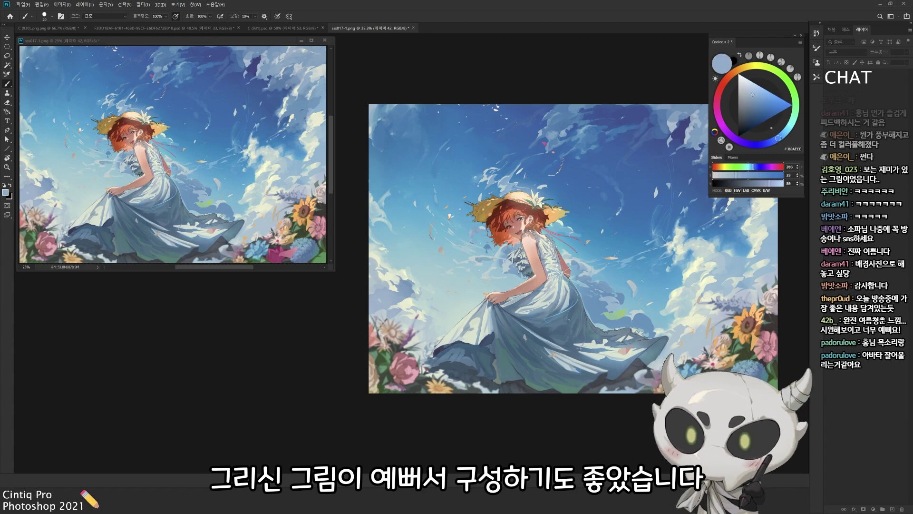
pyautogui.keyDown('alt'); pyautogui.click(458, 131); pyautogui.keyUp('alt')
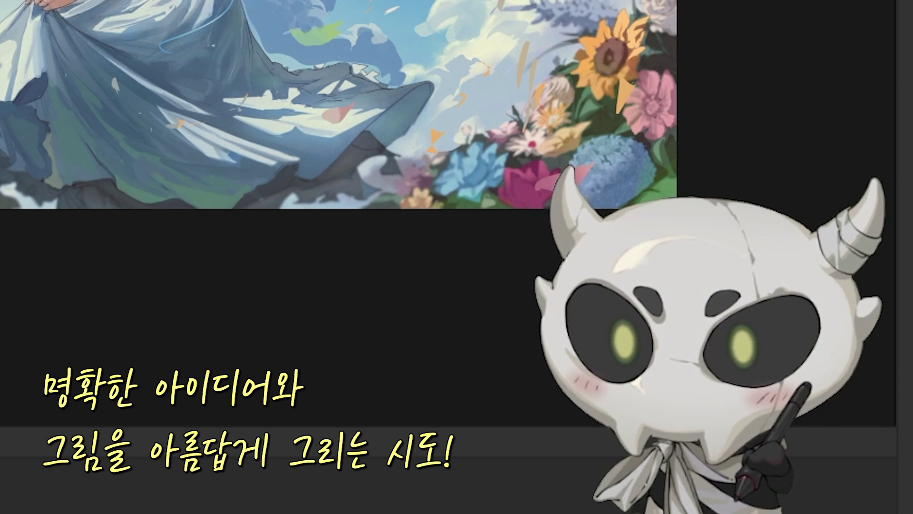
# - Shrink the original illustration's window to 25% and place it left of the finished paintover
pyautogui.moveTo(241, 106); pyautogui.dragTo(142, 61)
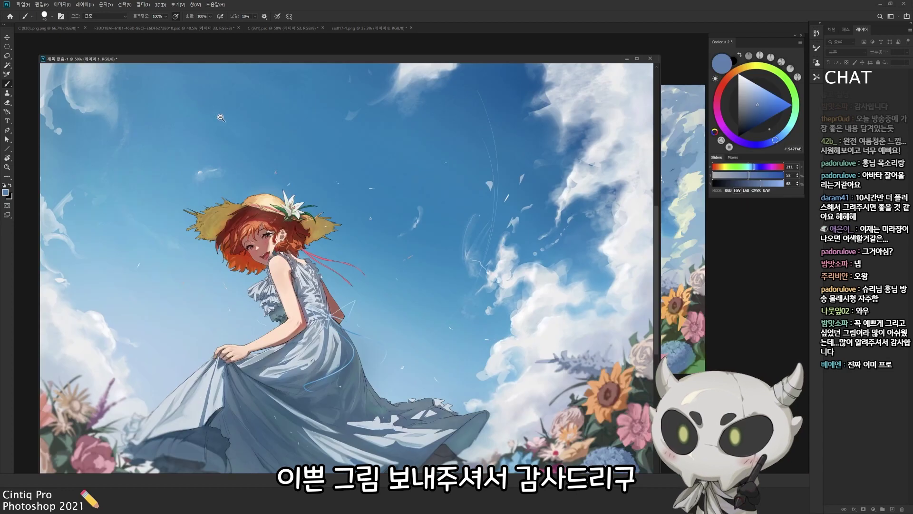
pyautogui.keyDown('alt'); pyautogui.click(221, 118); pyautogui.keyUp('alt')
pyautogui.moveTo(286, 202); pyautogui.dragTo(348, 241)
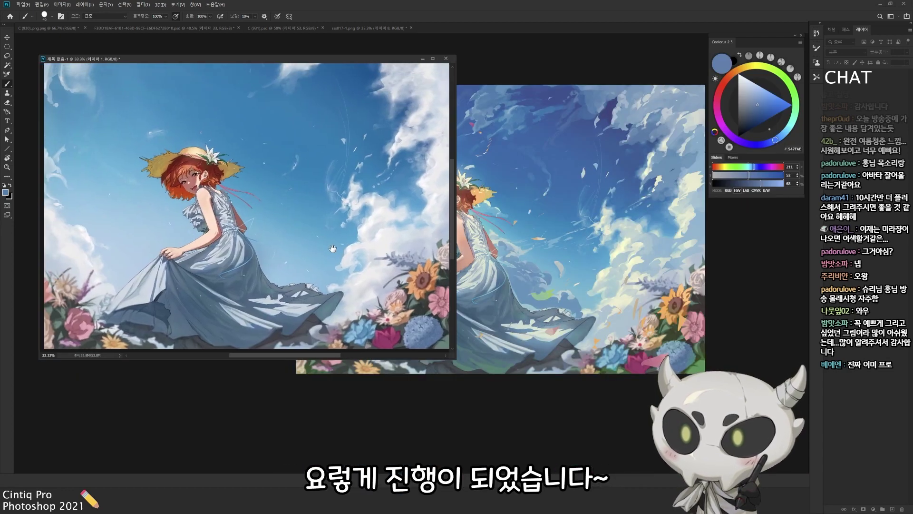
pyautogui.hotkey('ctrl', '-')
pyautogui.moveTo(443, 65); pyautogui.dragTo(478, 63)
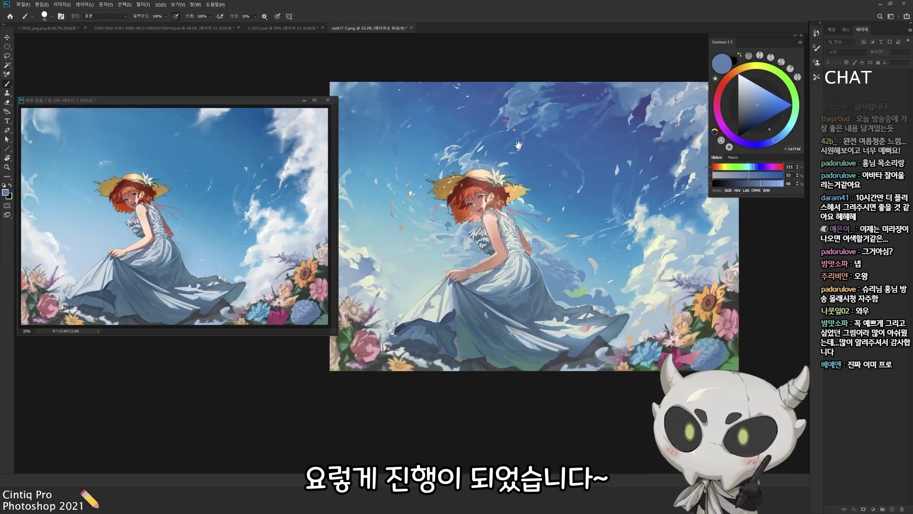